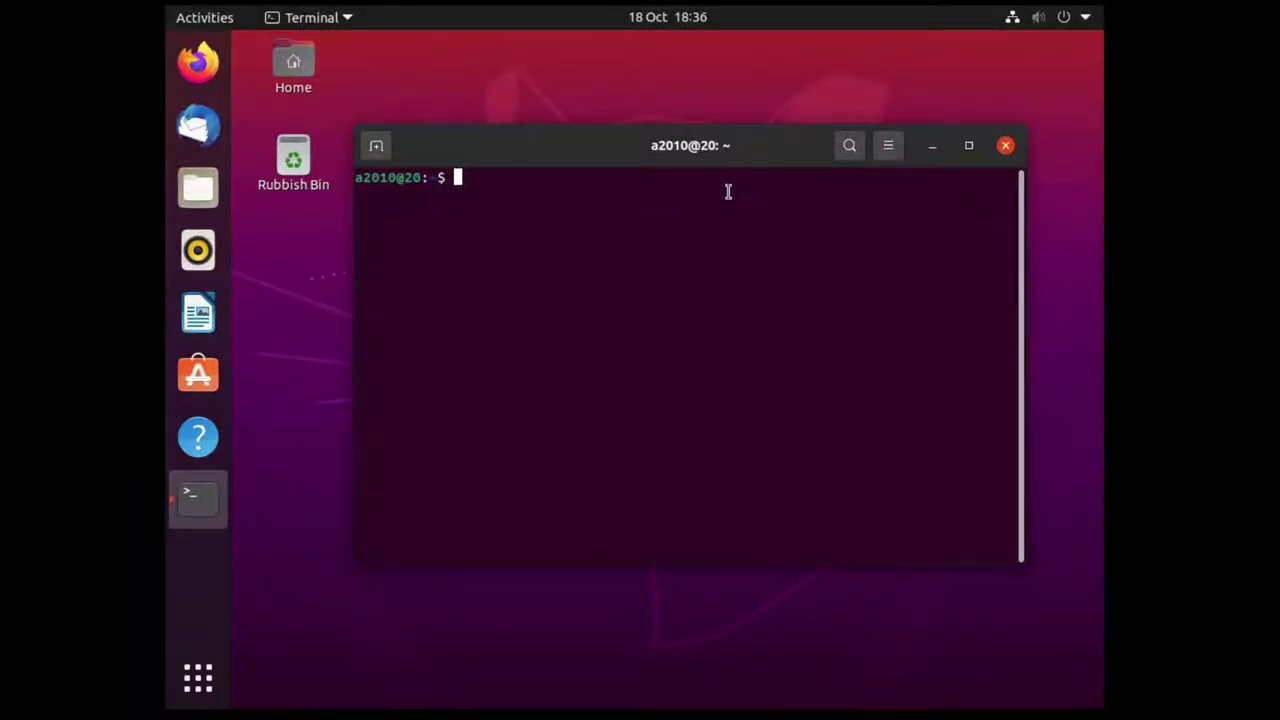
Display the Ubuntu release details with lsb_release -a
type("lsb_release -a")
key("Return")
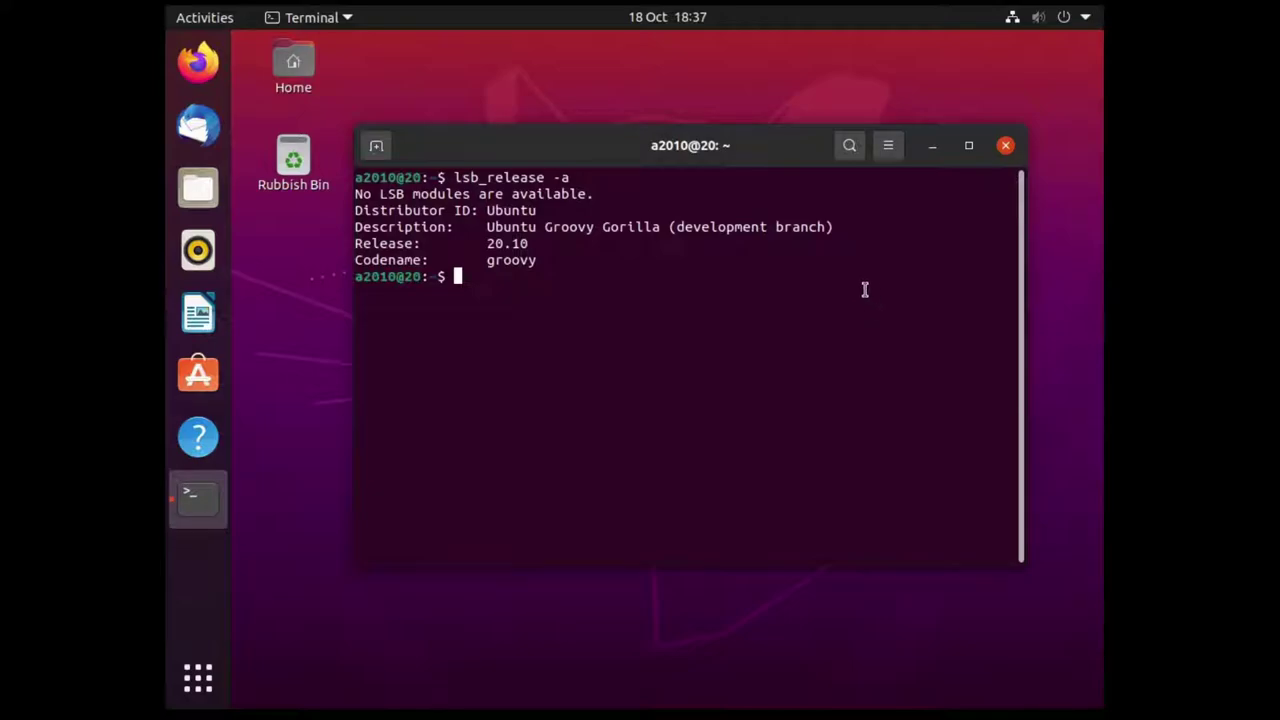
Inspect the wired connection's IPv4 options, including the Manual method's fields, and close the network settings without applying changes
left_click(1013, 20)
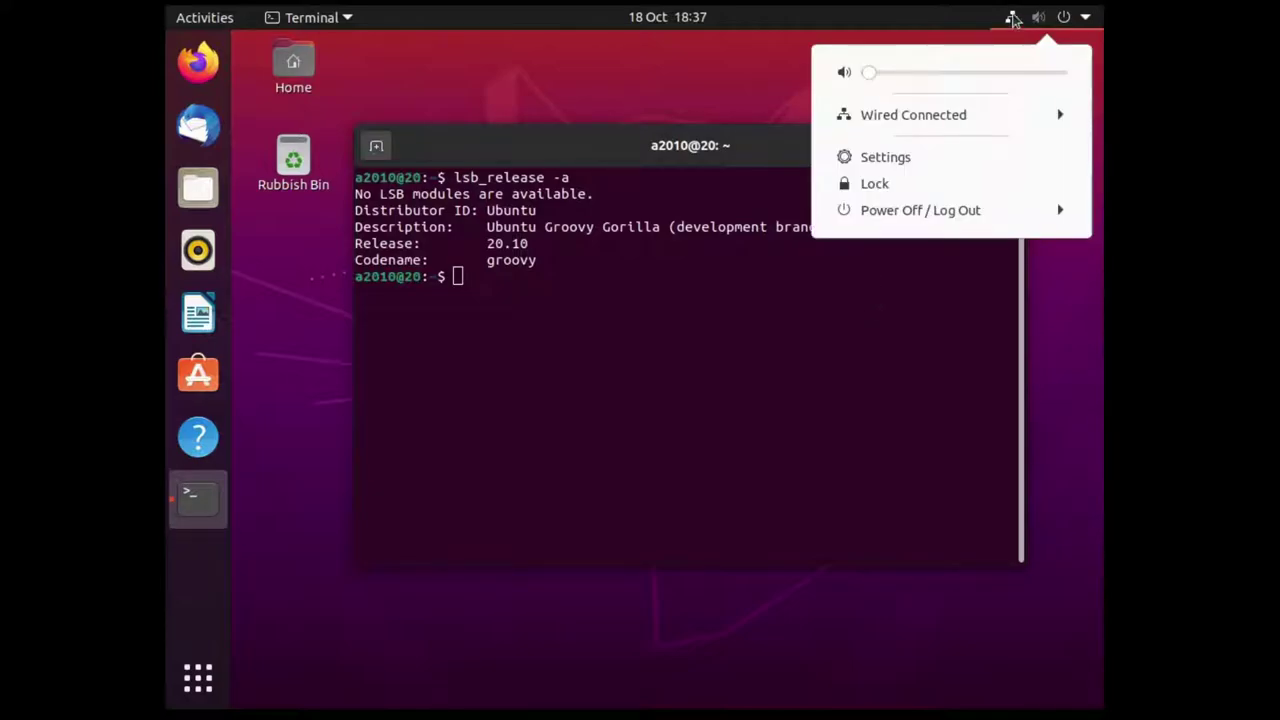
left_click(980, 114)
left_click(938, 170)
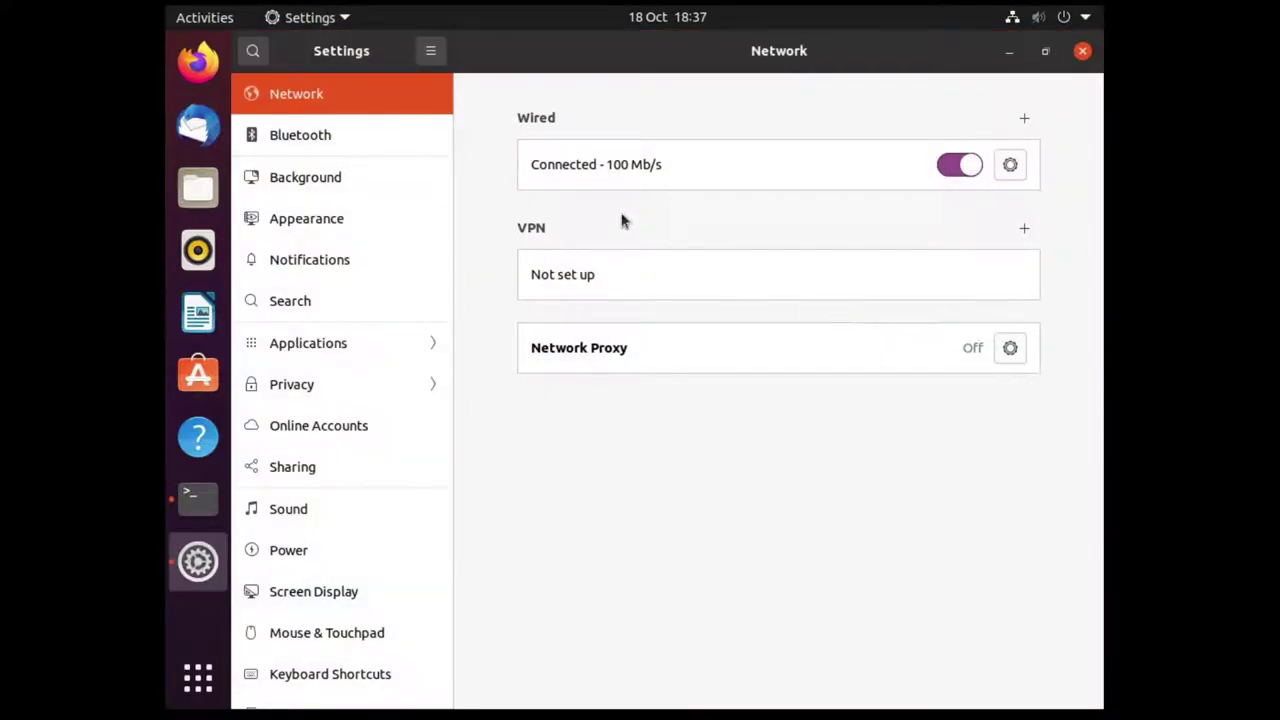
left_click(1010, 167)
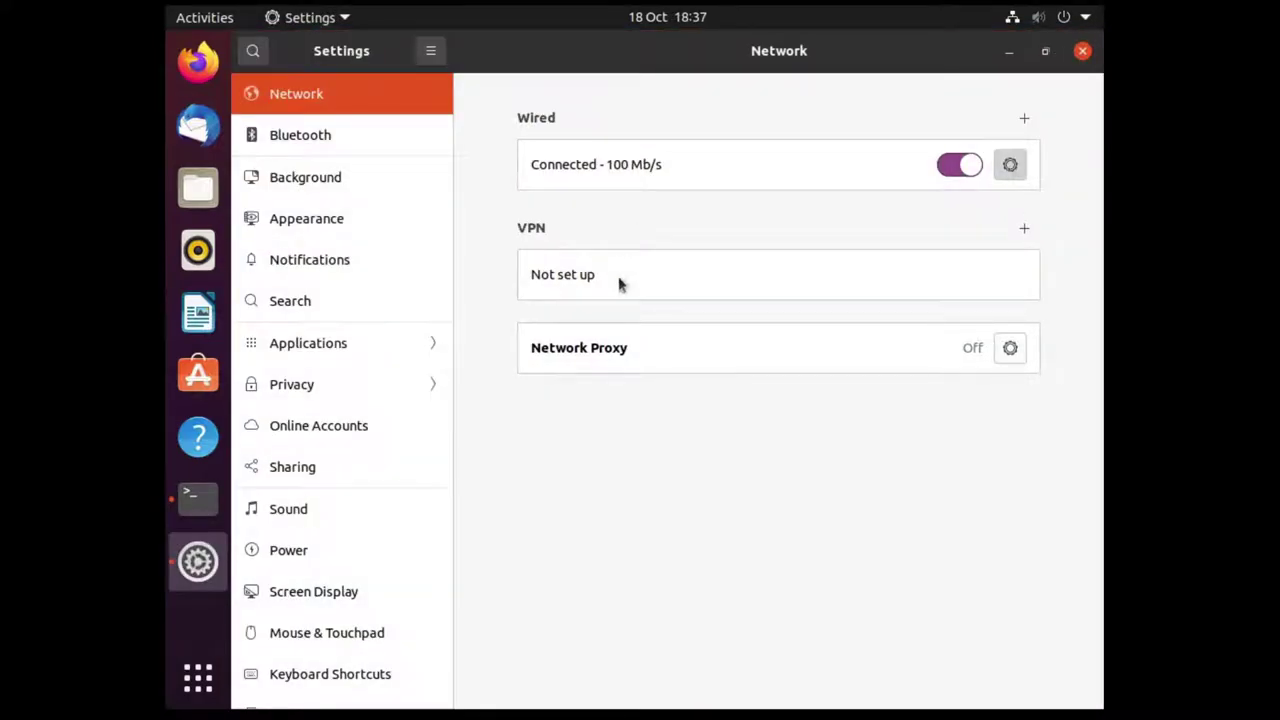
left_click(583, 211)
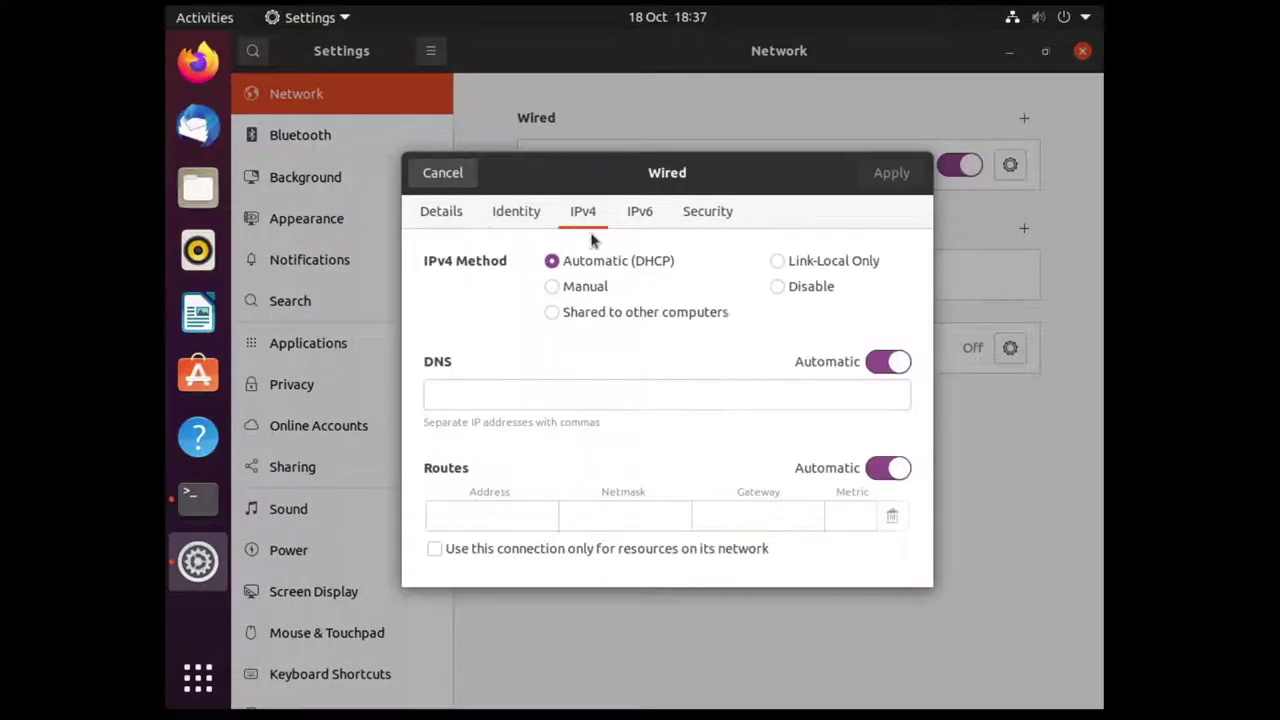
left_click(560, 288)
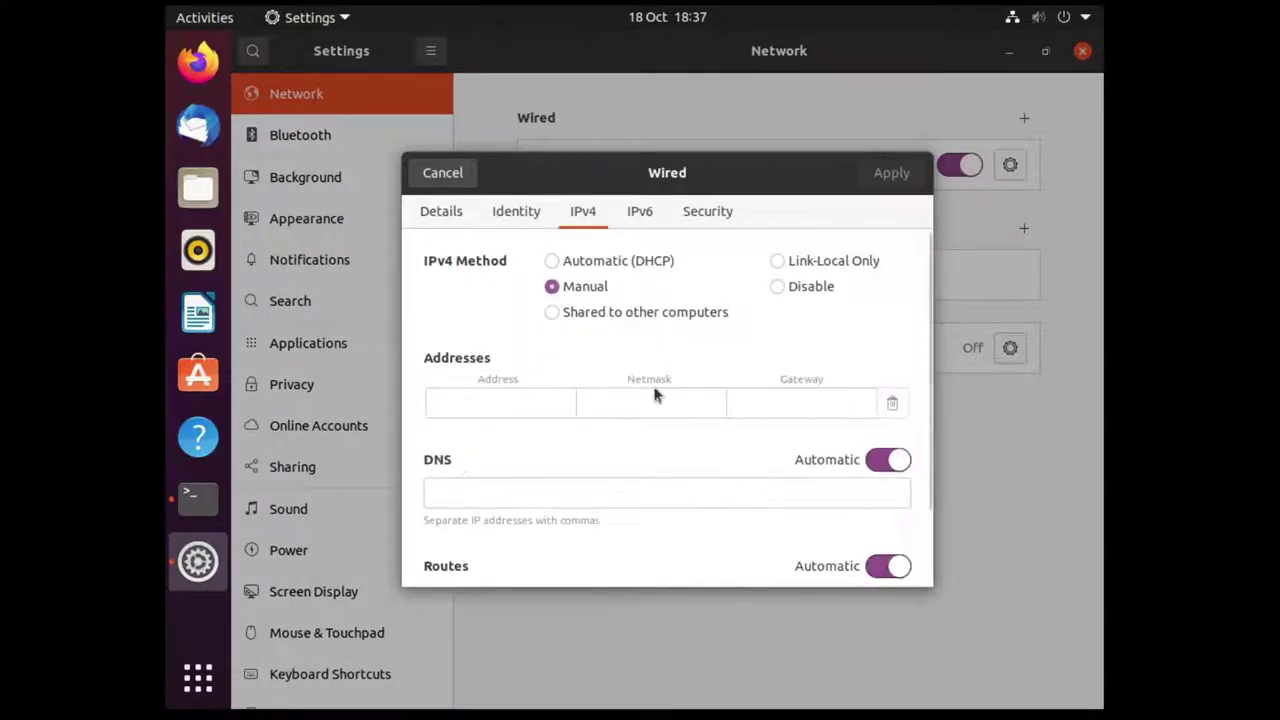
left_click(560, 260)
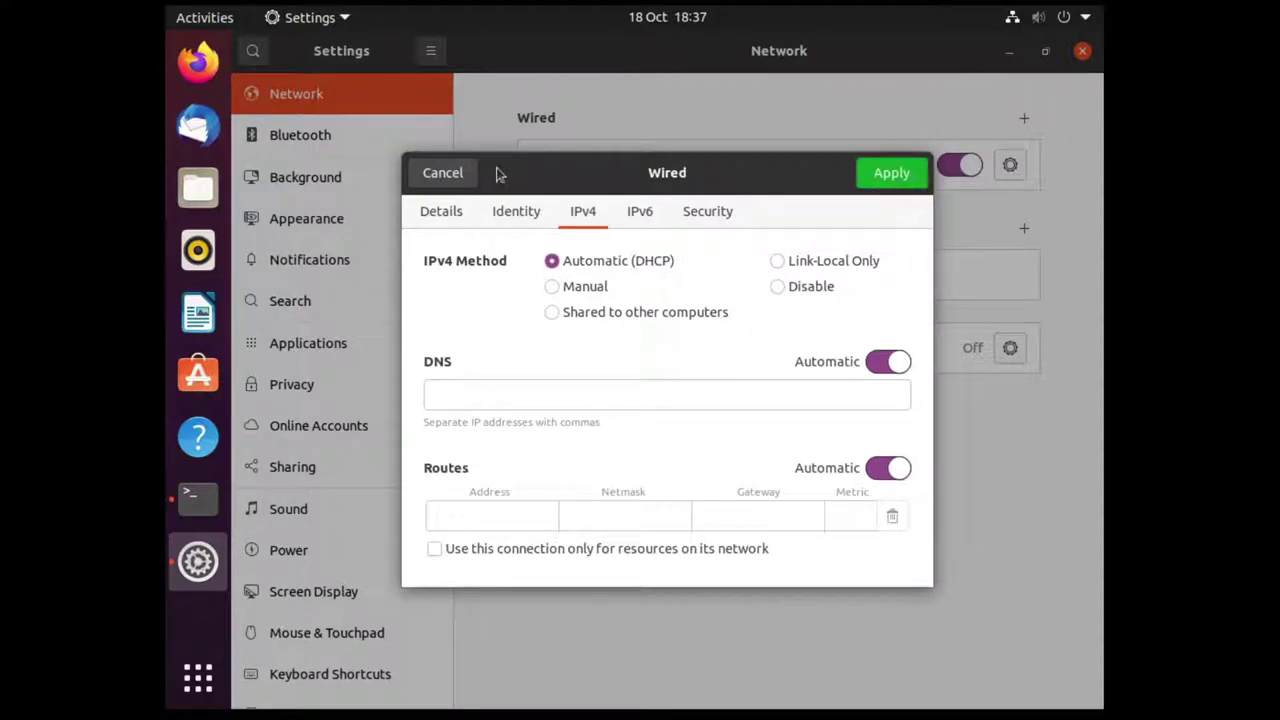
left_click(450, 180)
left_click(1082, 50)
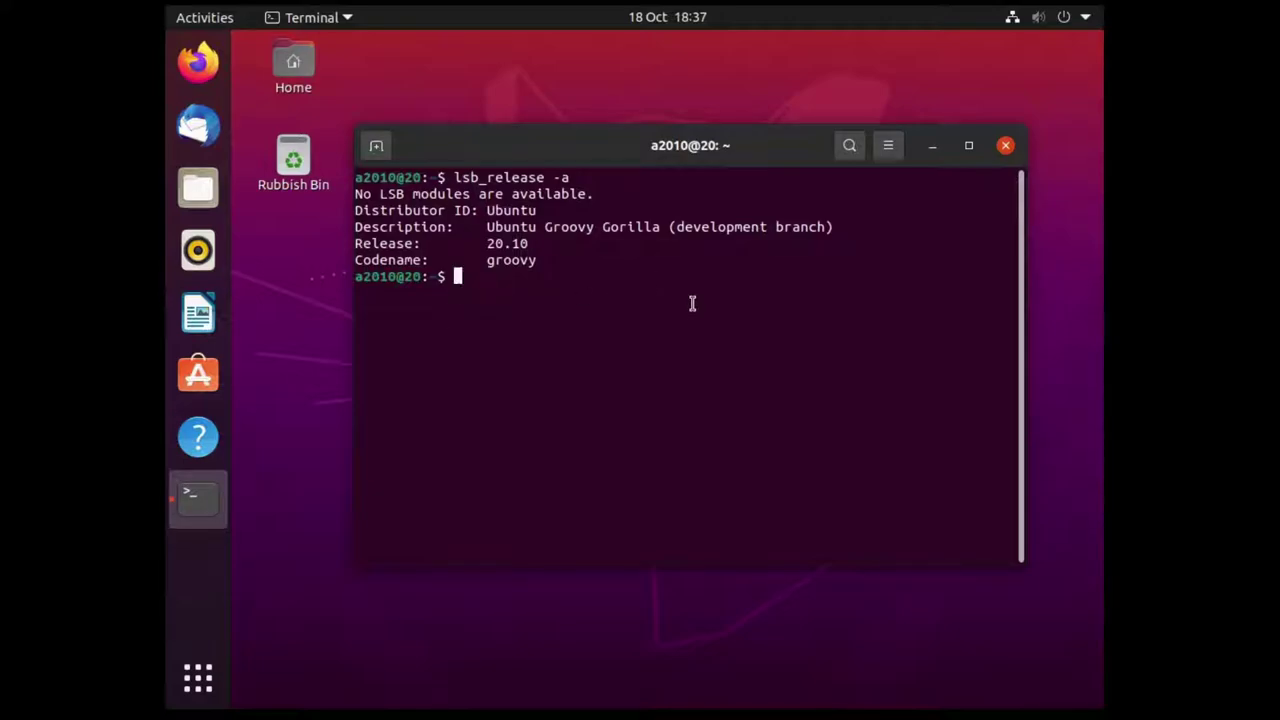
List the network interfaces with ip link show and highlight the Ethernet interface's name
type("ip link show")
key("Return")
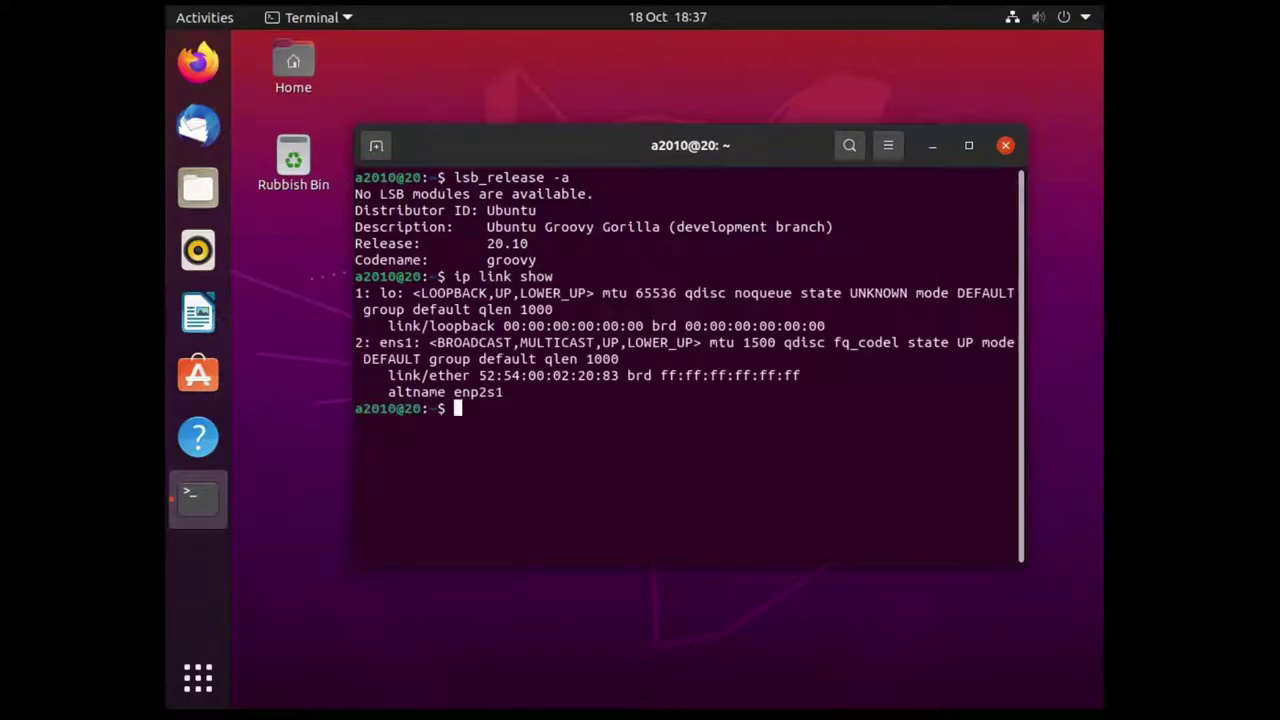
double_click(392, 341)
Run ip address show and highlight the IPv4 address of the ens1 interface
type("ip addr")
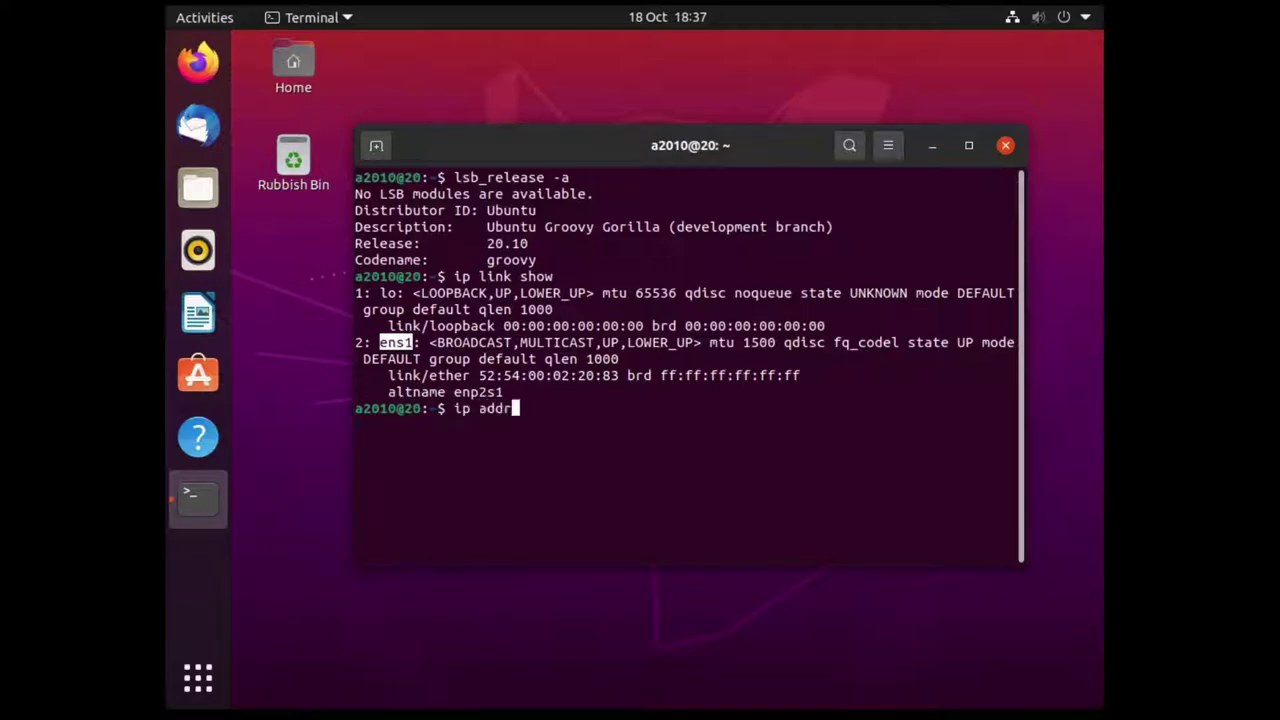
type("ess show")
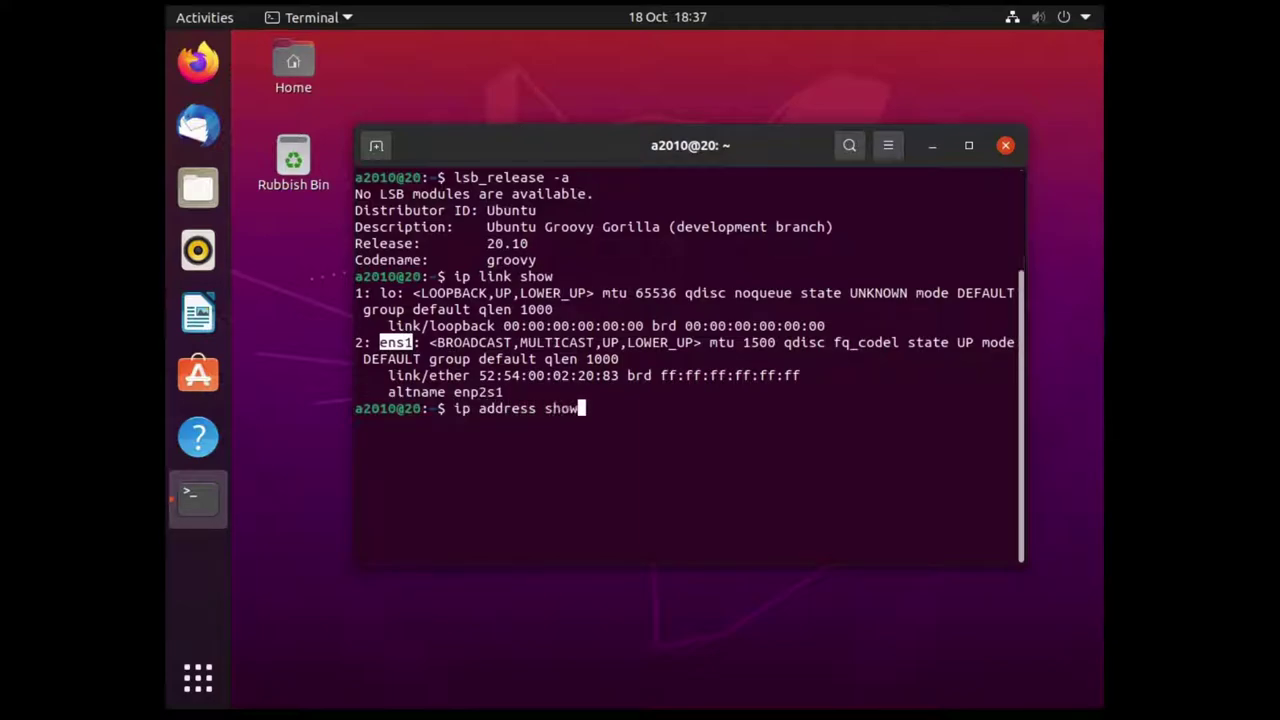
key("Return")
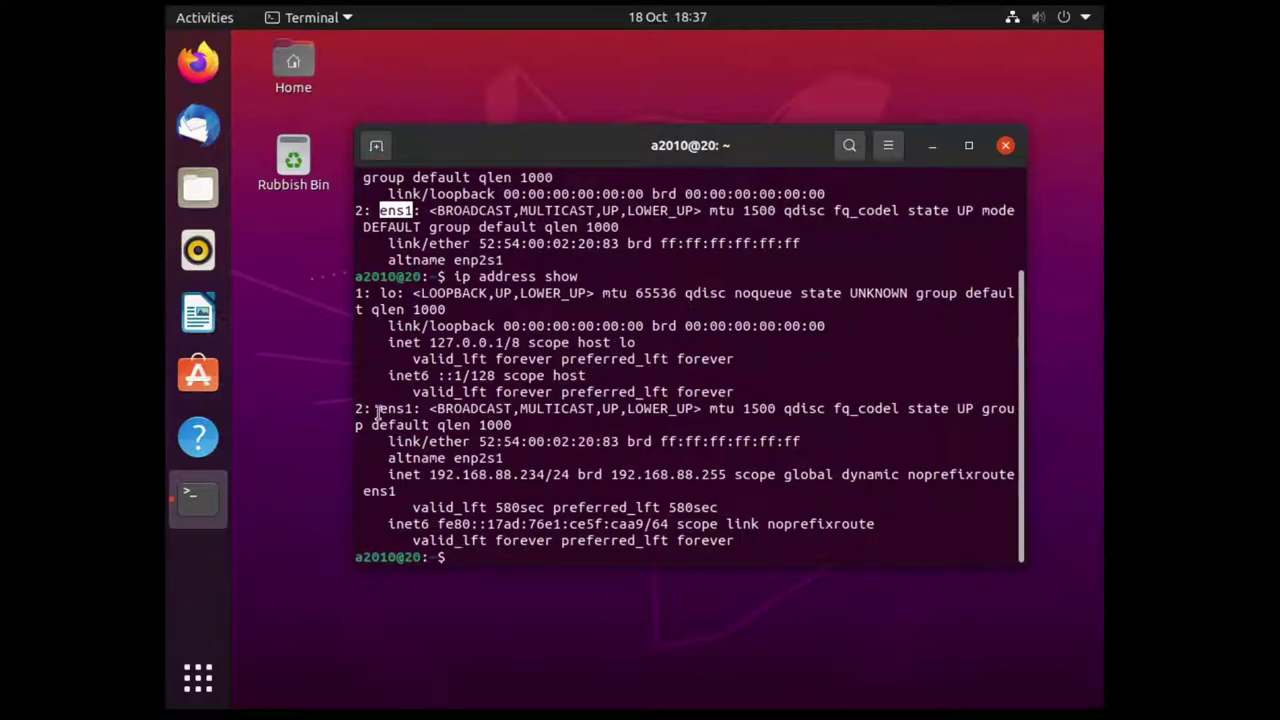
left_click_drag(381, 410, 562, 474)
left_click(430, 468)
left_click_drag(430, 470, 572, 474)
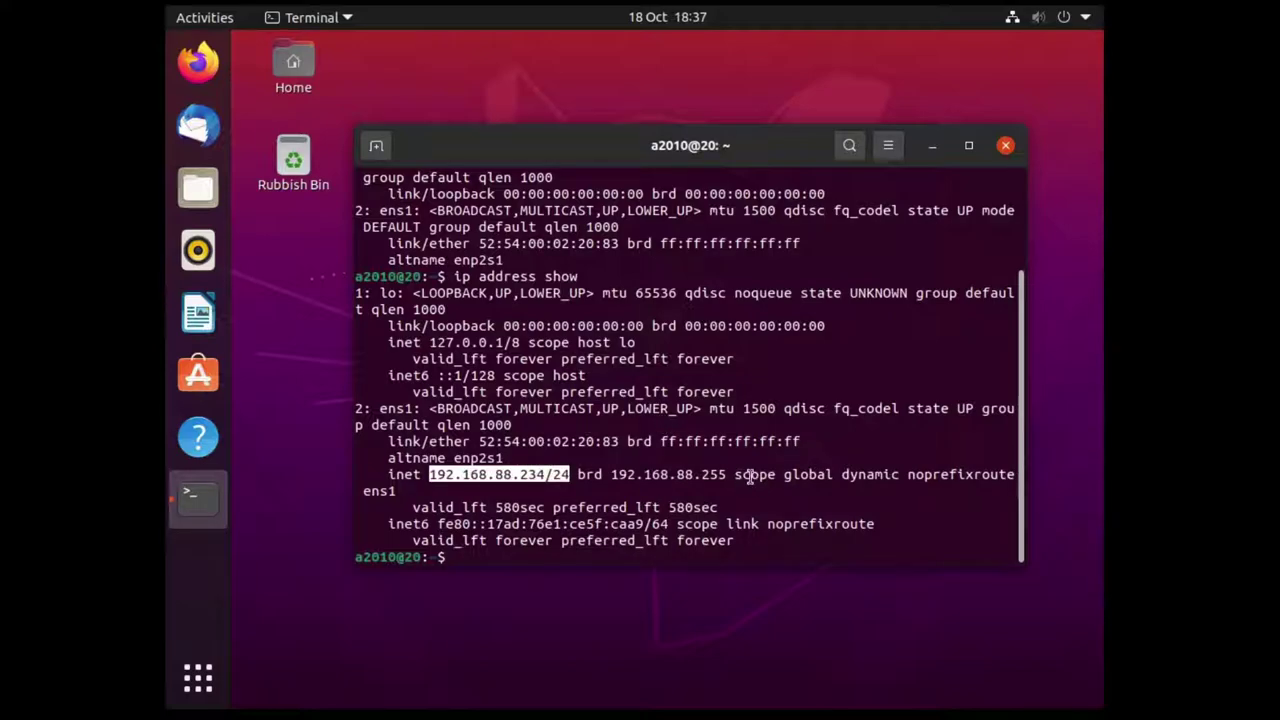
left_click(661, 474)
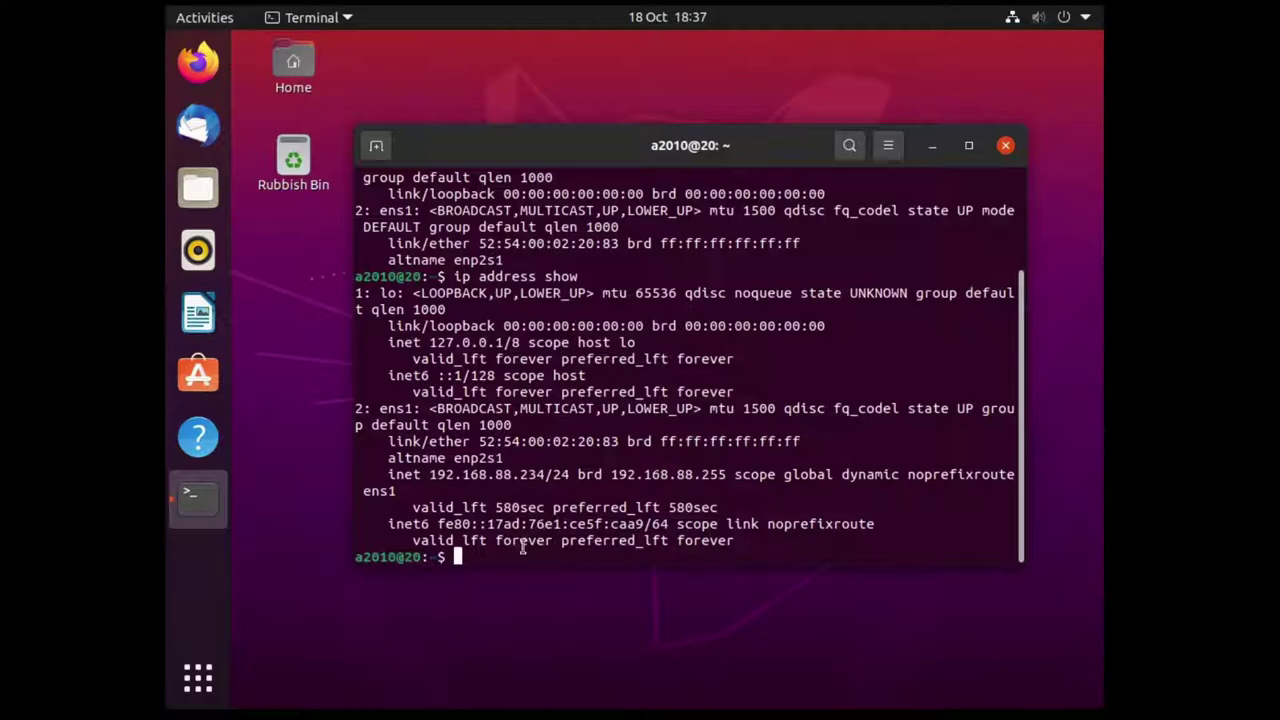
Clear the terminal, change to the /etc/netplan/ directory and list its files with dir
type("clear")
key("Return")
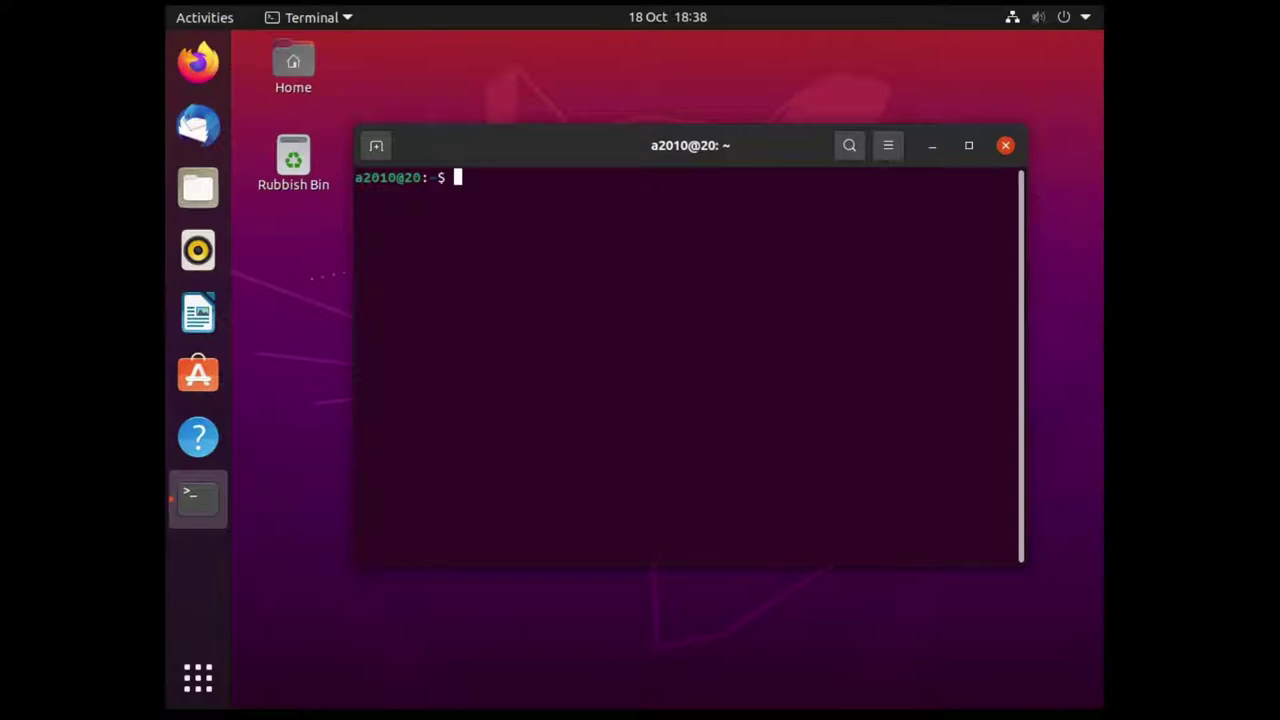
type("cd /etc/netplan/")
key("Return")
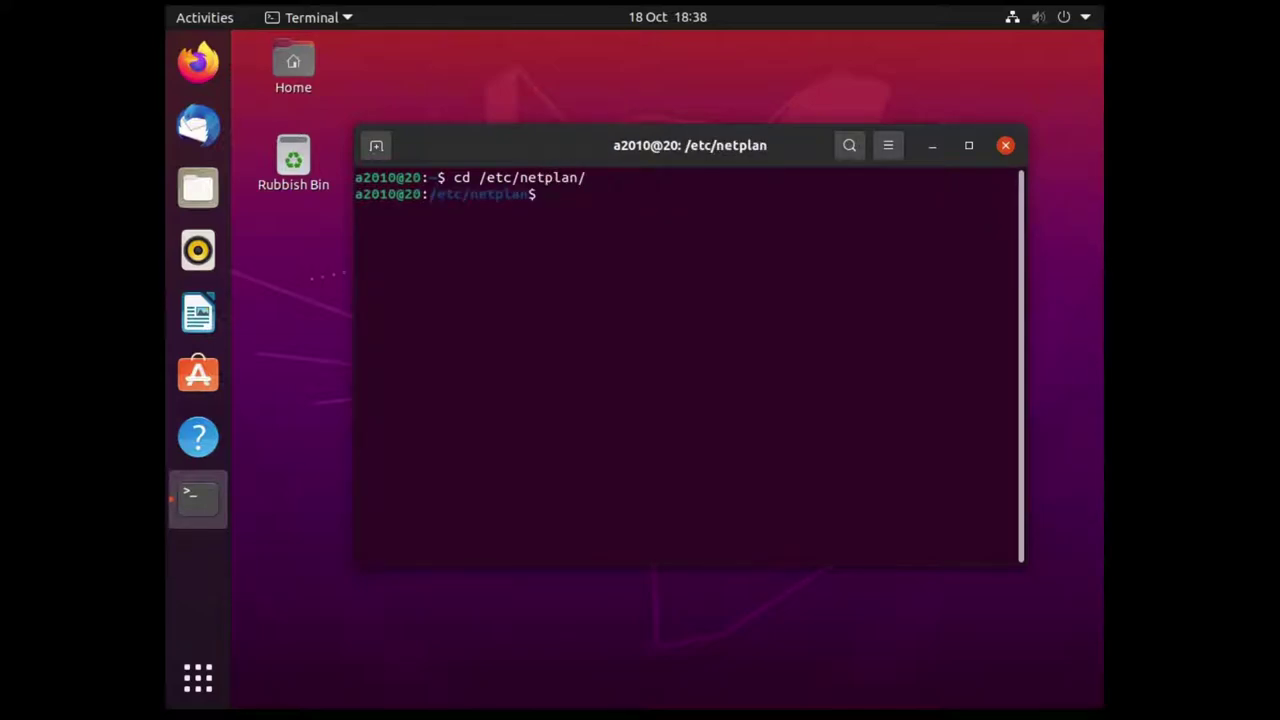
type("dir")
key("Return")
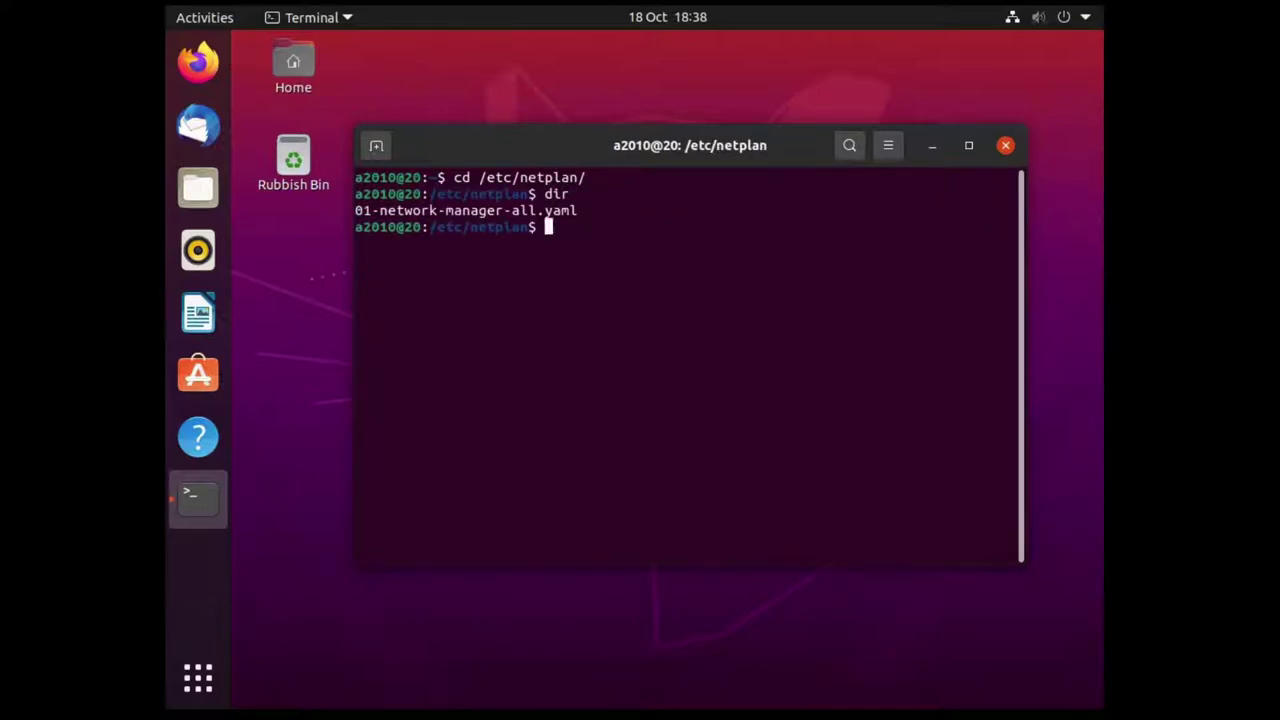
Open 01-network-manager-all.yaml in nano with sudo, entering the account password
type("sudo nano 01")
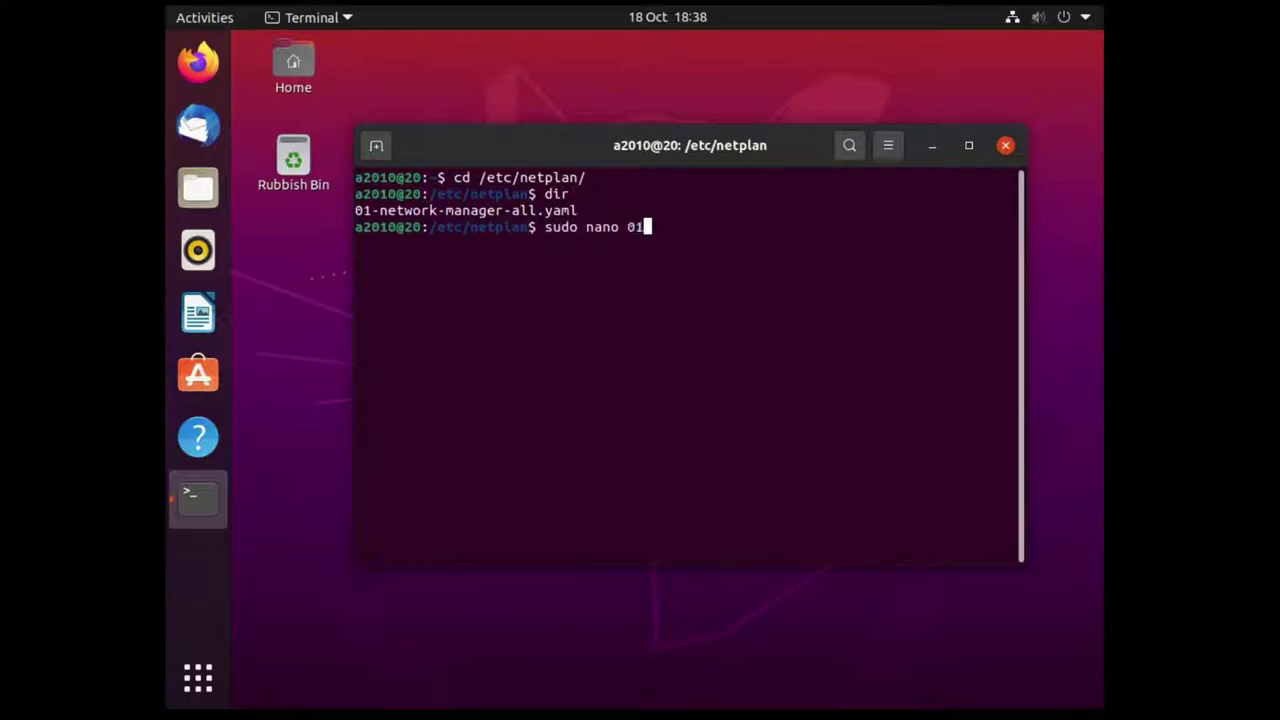
key("Tab")
key("Return")
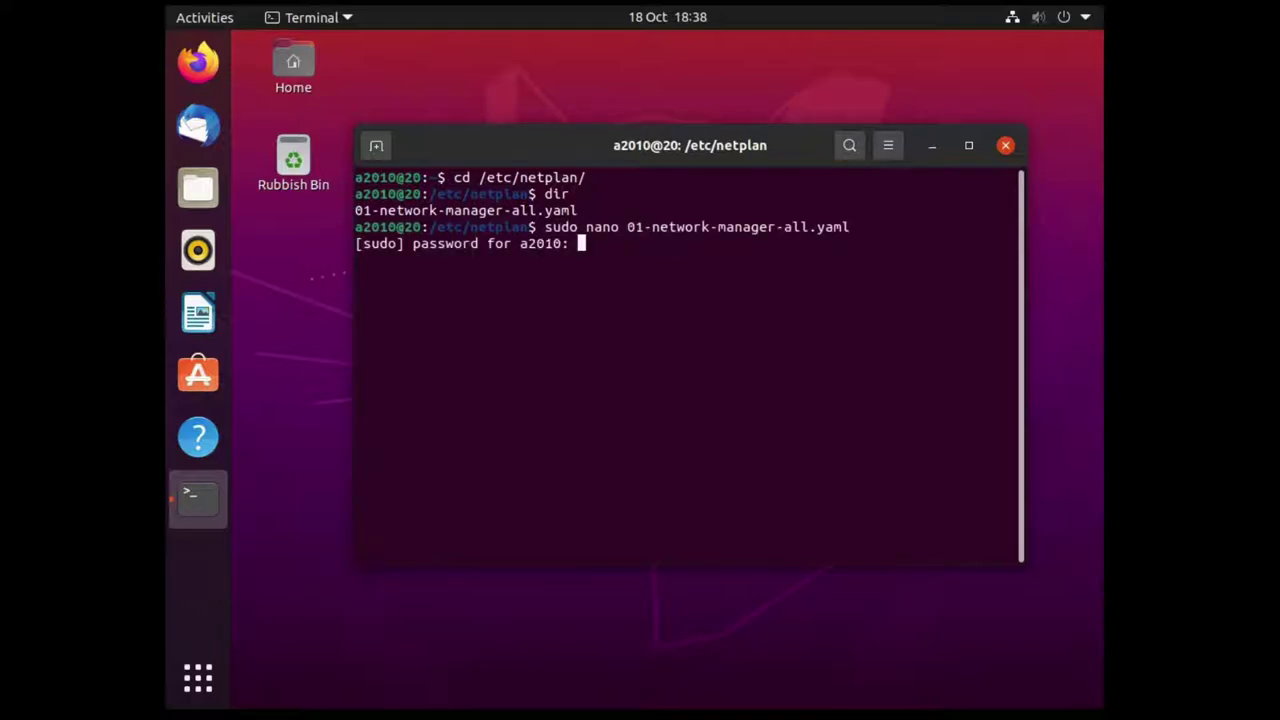
key("Return")
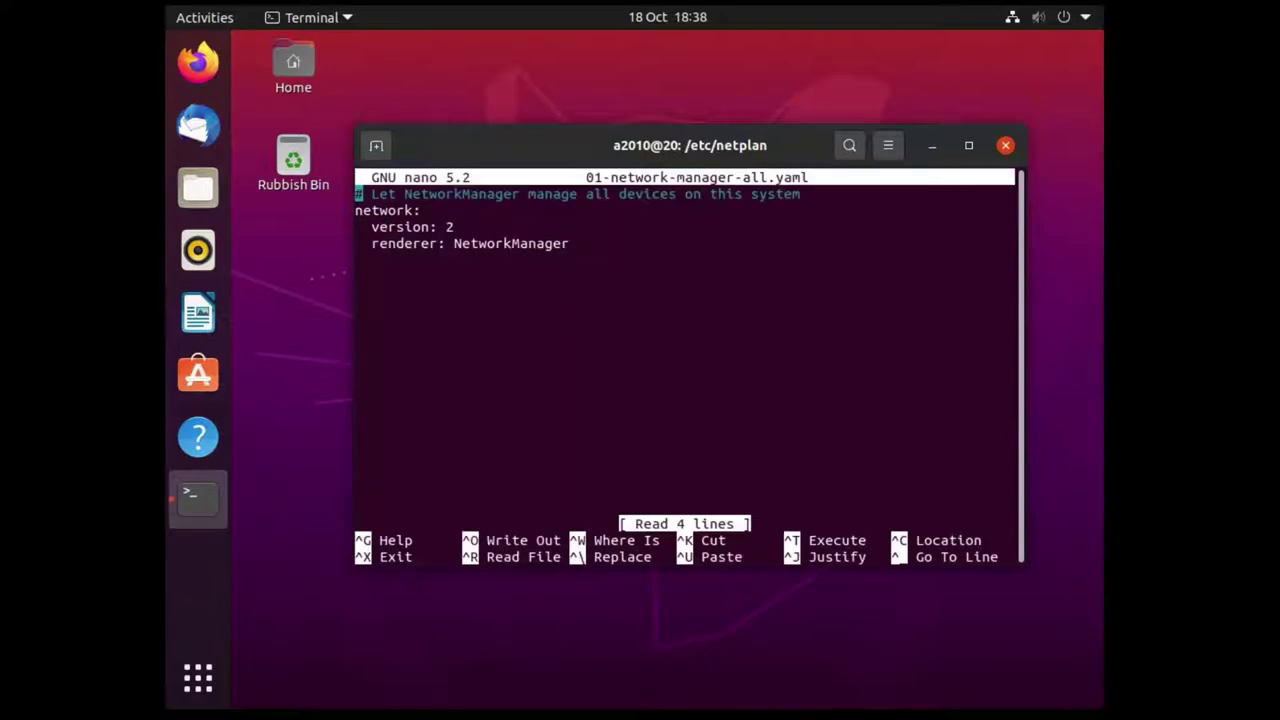
Add an ethernets: line below the renderer line, indented two spaces within the network block
key("Down")
key("Down")
key("Down")
key("Up")
key("Up")
key("Up")
key("Down")
key("Down")
key("Down")
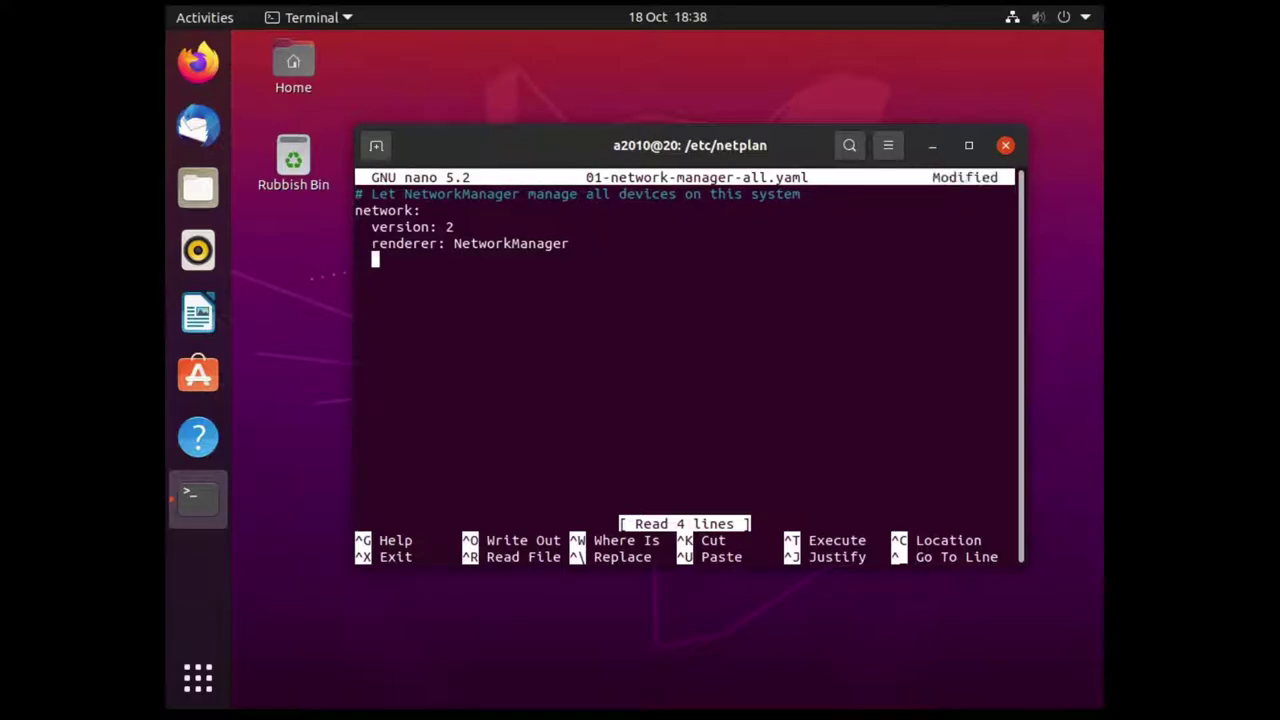
type("ethernets")
key("BackSpace")
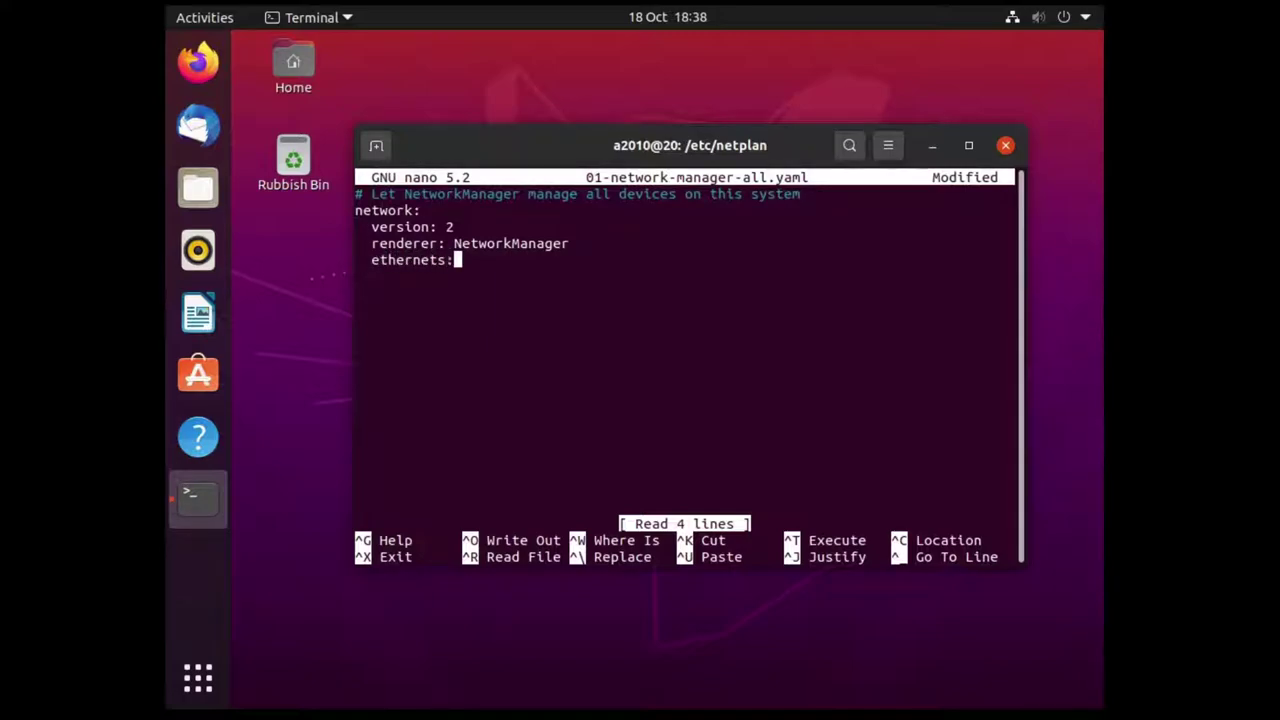
type(":")
key("Return")
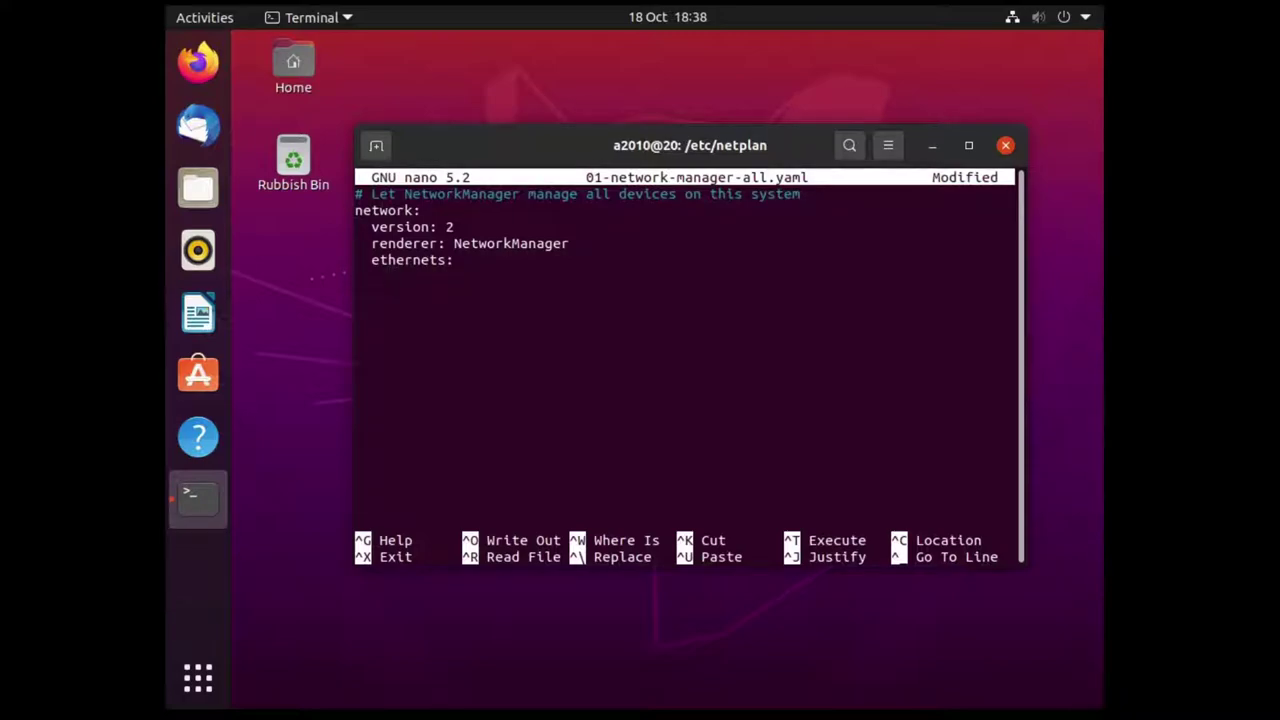
Add an indented ens2: entry under ethernets, with the line dchp4: true nested beneath it
type("ens2:")
key("Return")
type("dchp4")
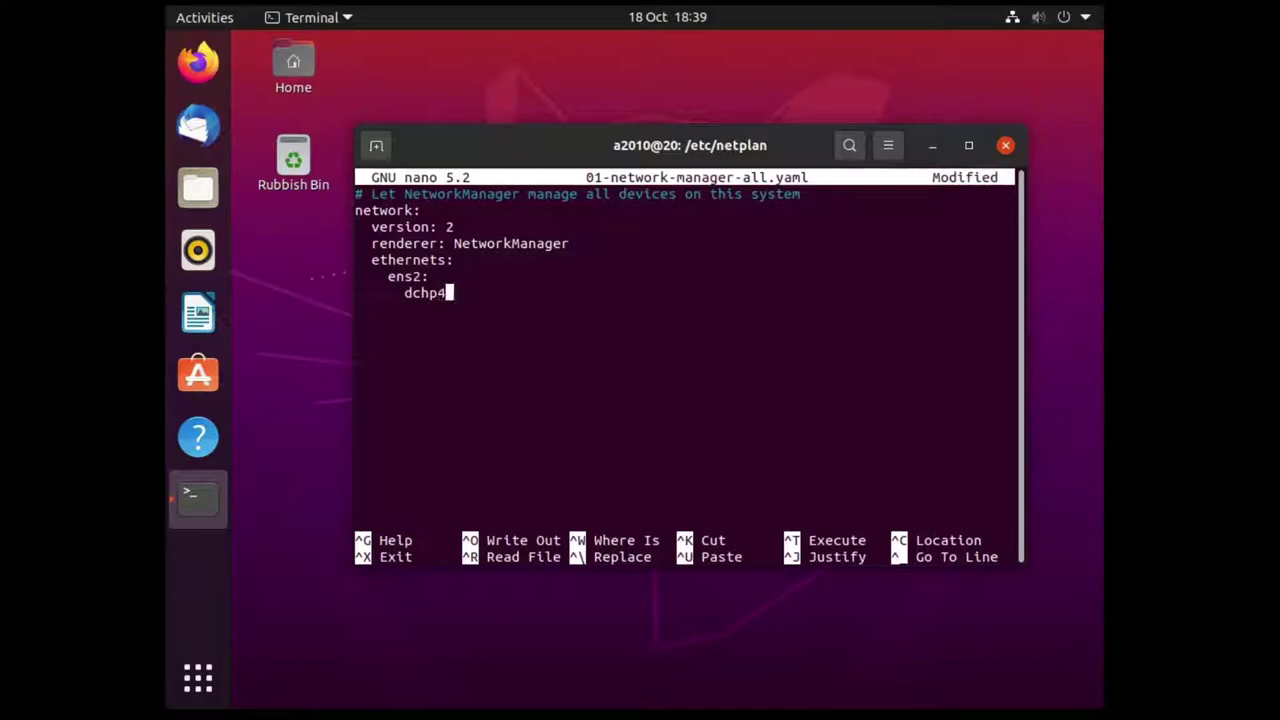
type(": true")
Correct the misspelled key in the last line to dhcp4
key("Left")
key("Left")
key("Left")
key("Left")
key("Left")
key("Left")
key("Left")
key("Left")
key("BackSpace")
key("BackSpace")
key("Delete")
type("hcp")
key("Right")
key("Right")
key("Right")
key("Right")
key("Right")
key("Right")
key("Right")
Save and close the YAML file, and apply the configuration with sudo netplan apply
key("ctrl+o")
key("Return")
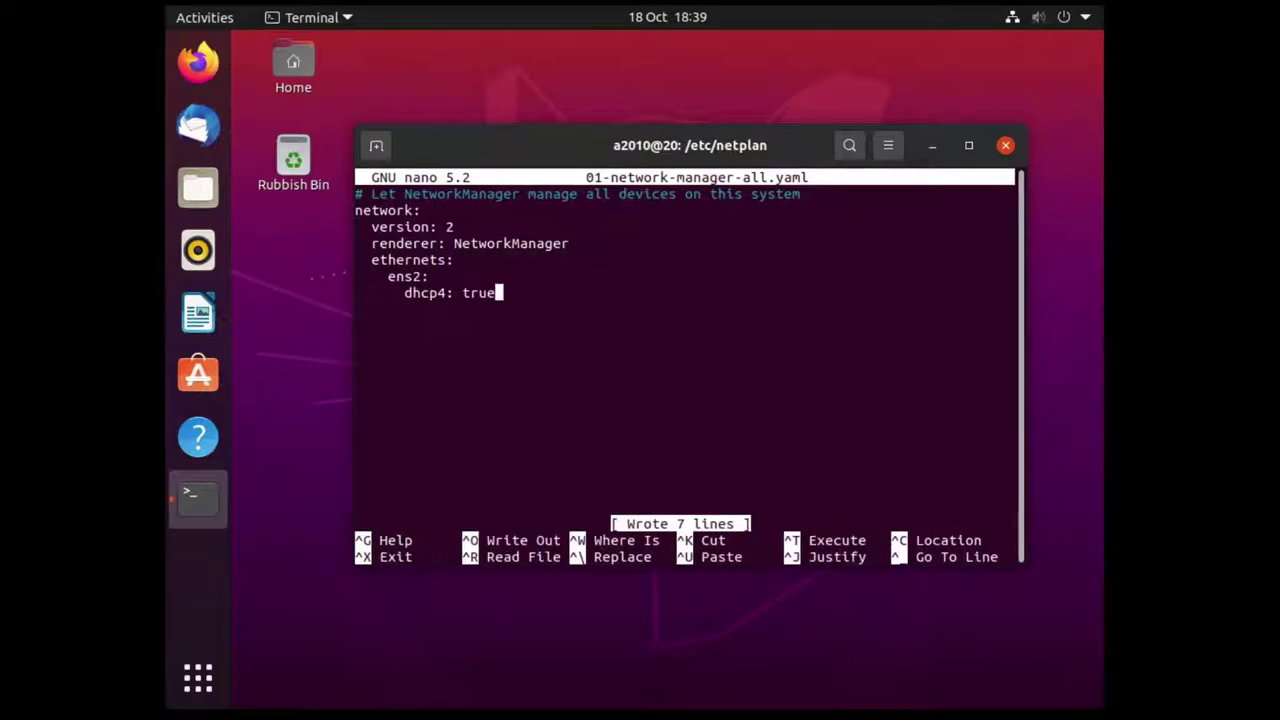
key("ctrl+x")
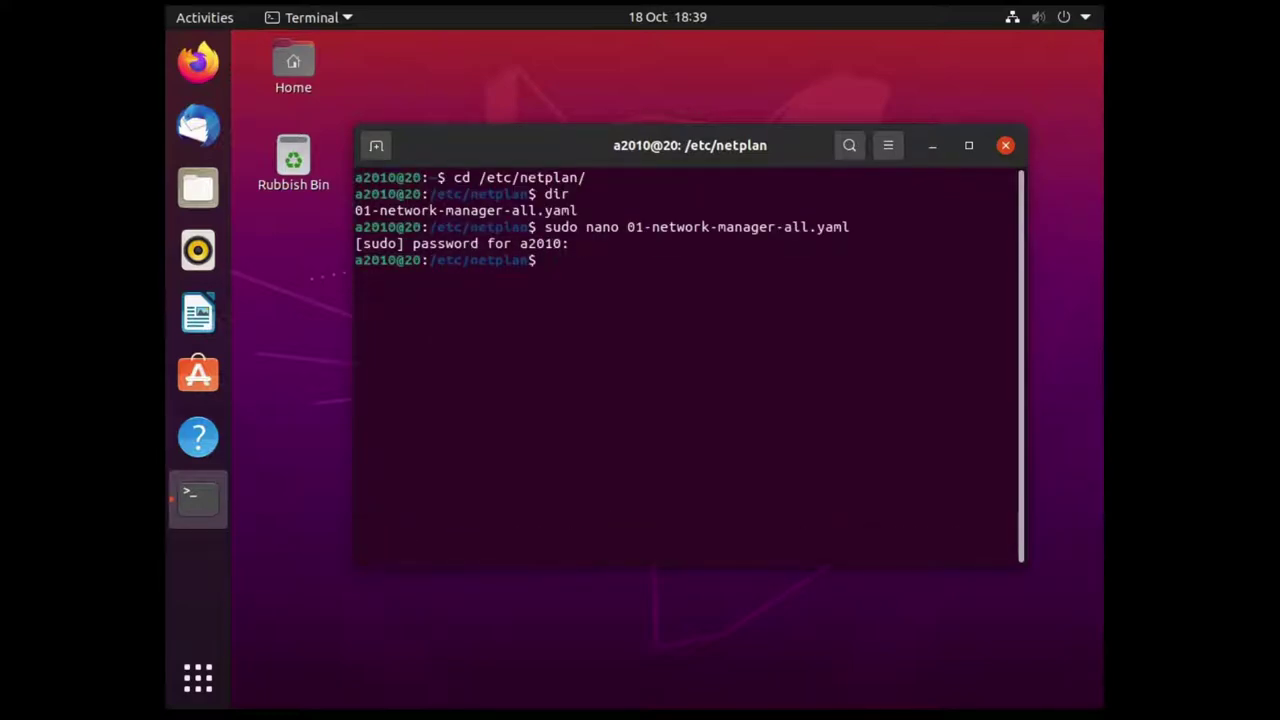
type("sudo netplan apply")
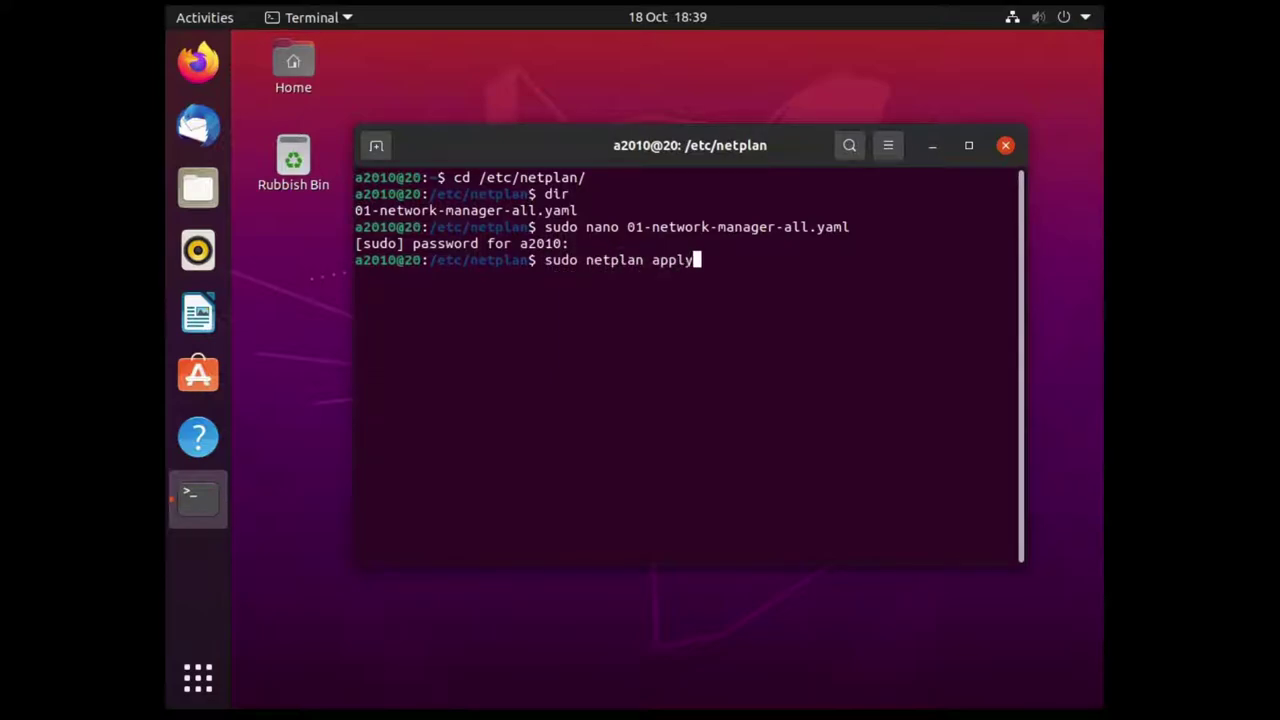
key("Return")
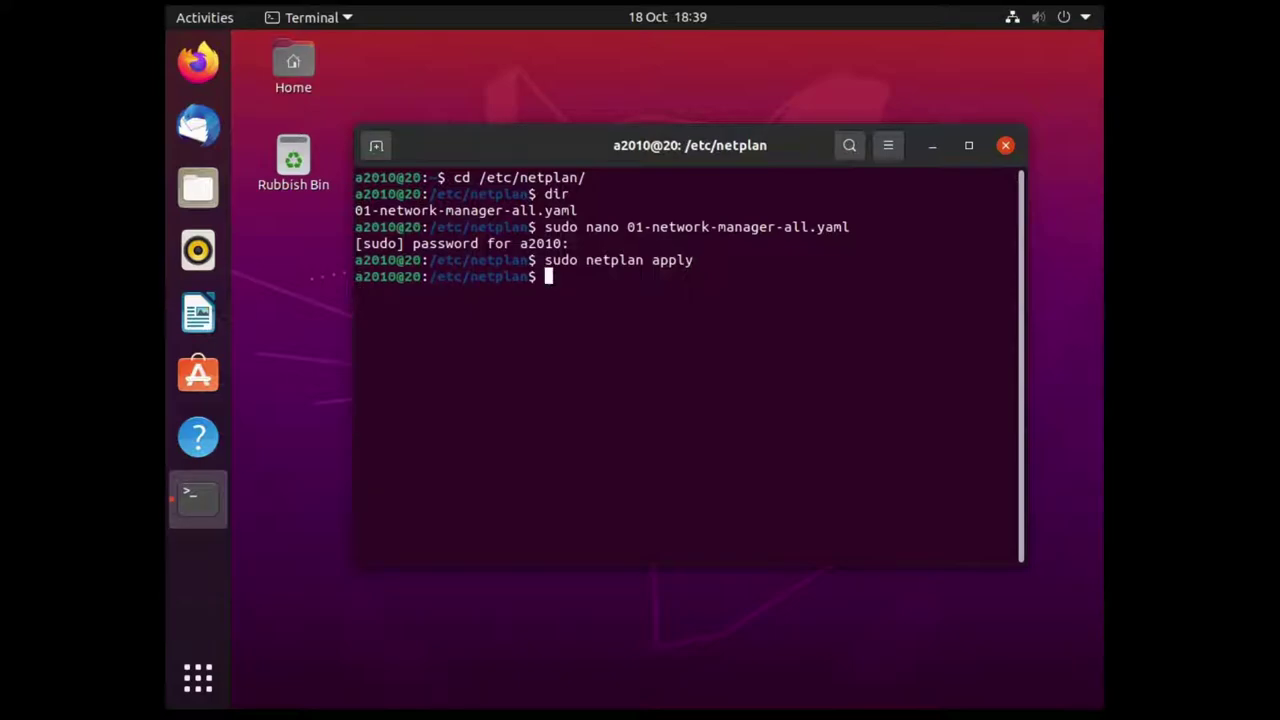
Reopen 01-network-manager-all.yaml, remove the space between dhcp4: and true, and save and close the file
key("Up")
key("Up")
key("Return")
key("Down")
key("Down")
key("Down")
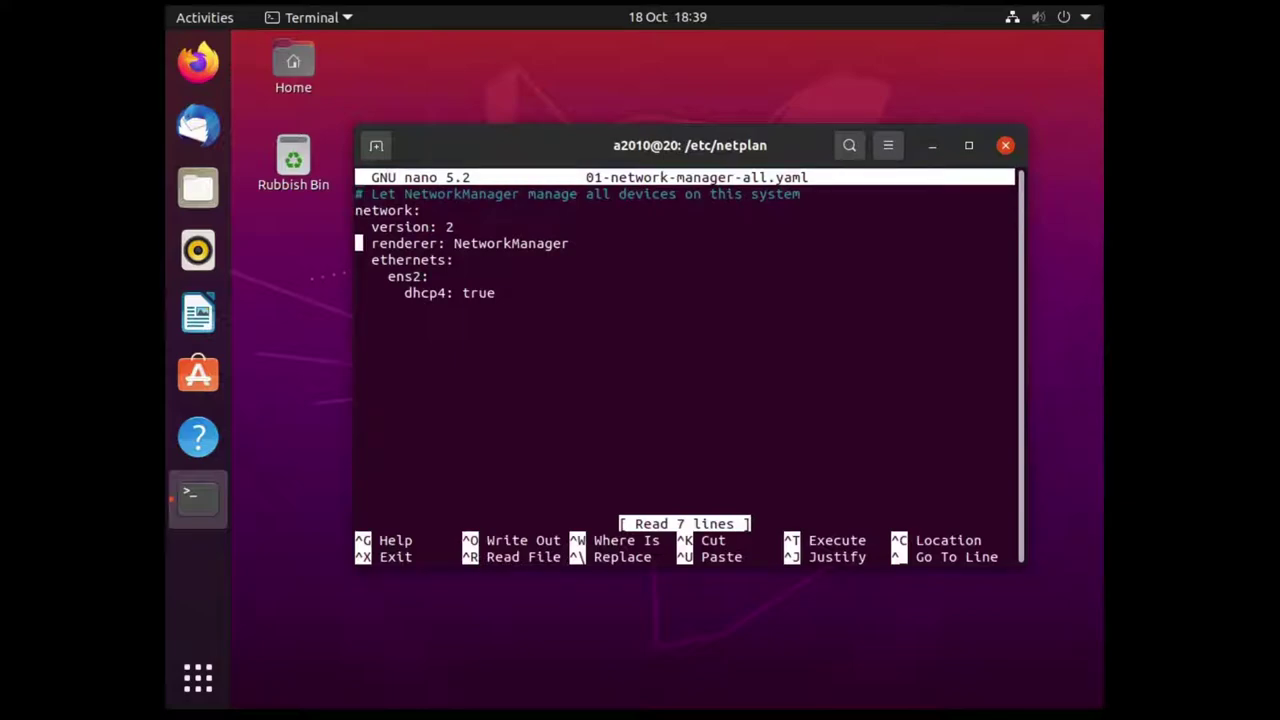
key("Down")
key("Down")
key("Down")
key("Down")
key("Left")
key("Left")
key("Left")
key("Left")
key("Left")
key("BackSpace")
key("ctrl+o")
key("Return")
key("ctrl+x")
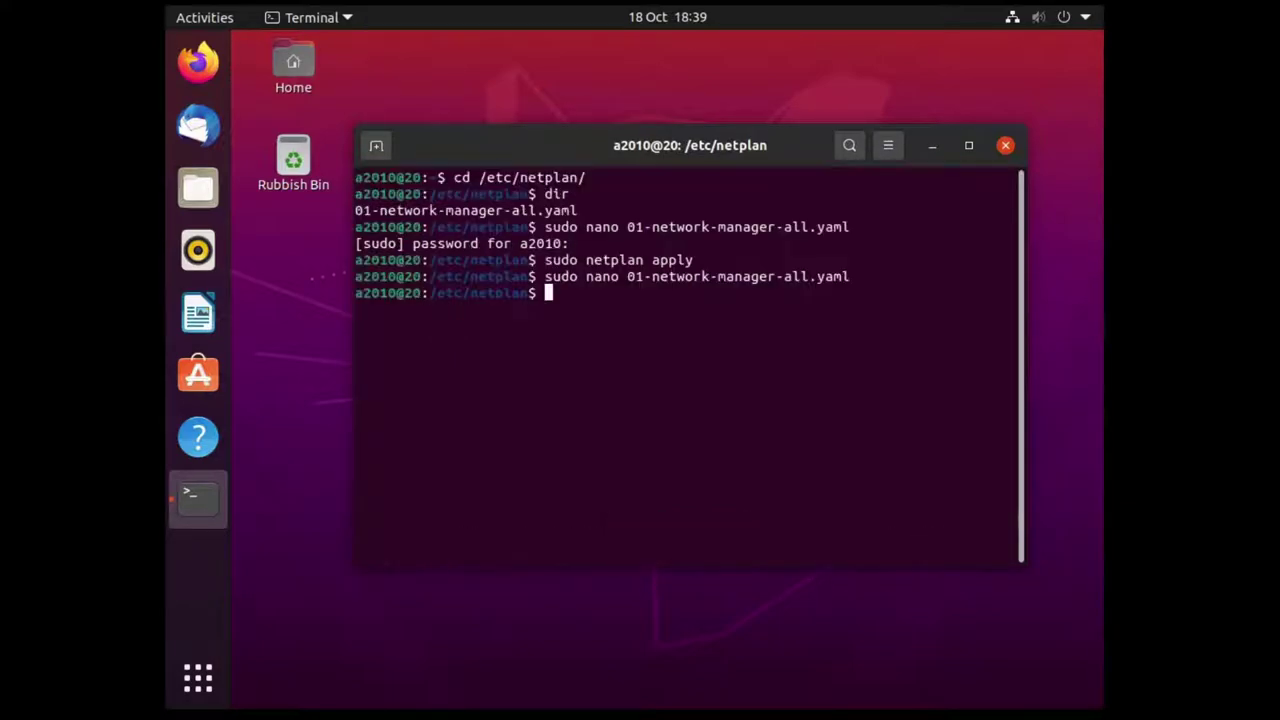
Try to apply the edited network configuration with sudo netplan apply
key("Up")
key("Up")
key("Return")
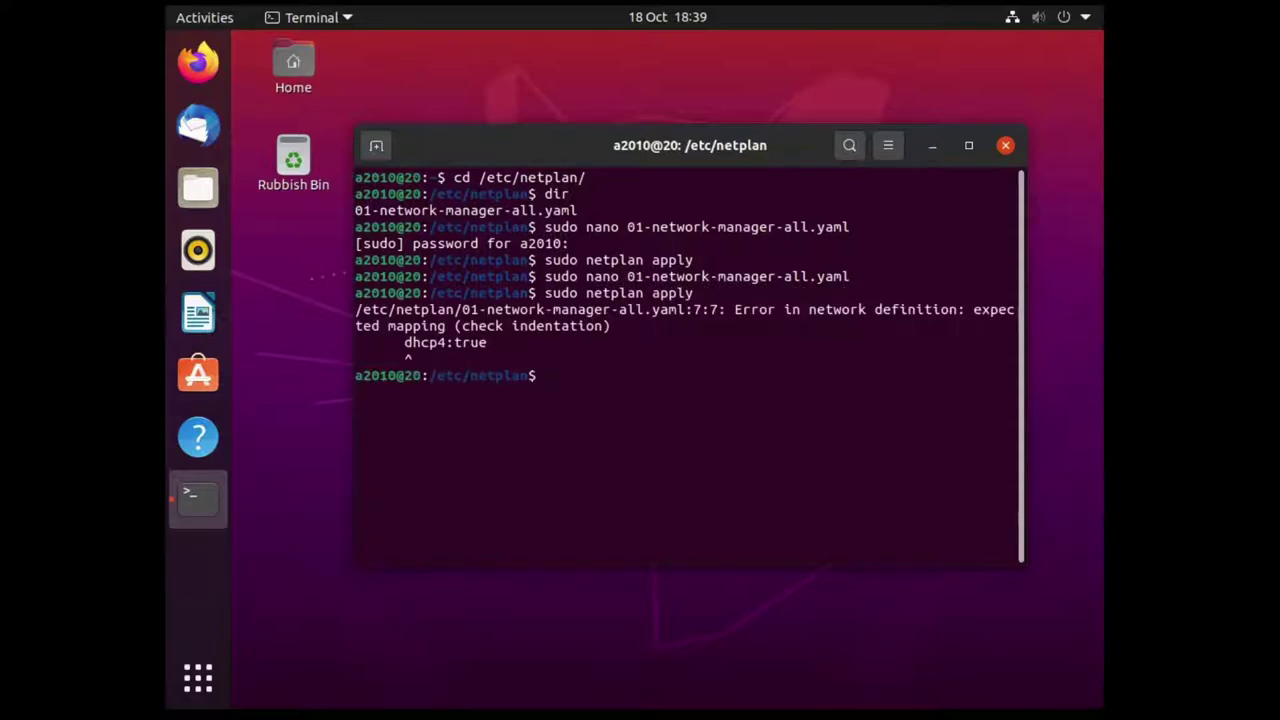
Reopen 01-network-manager-all.yaml with sudo nano and change the last line to dhcp4: false, with a space after the colon
key("Up")
key("Up")
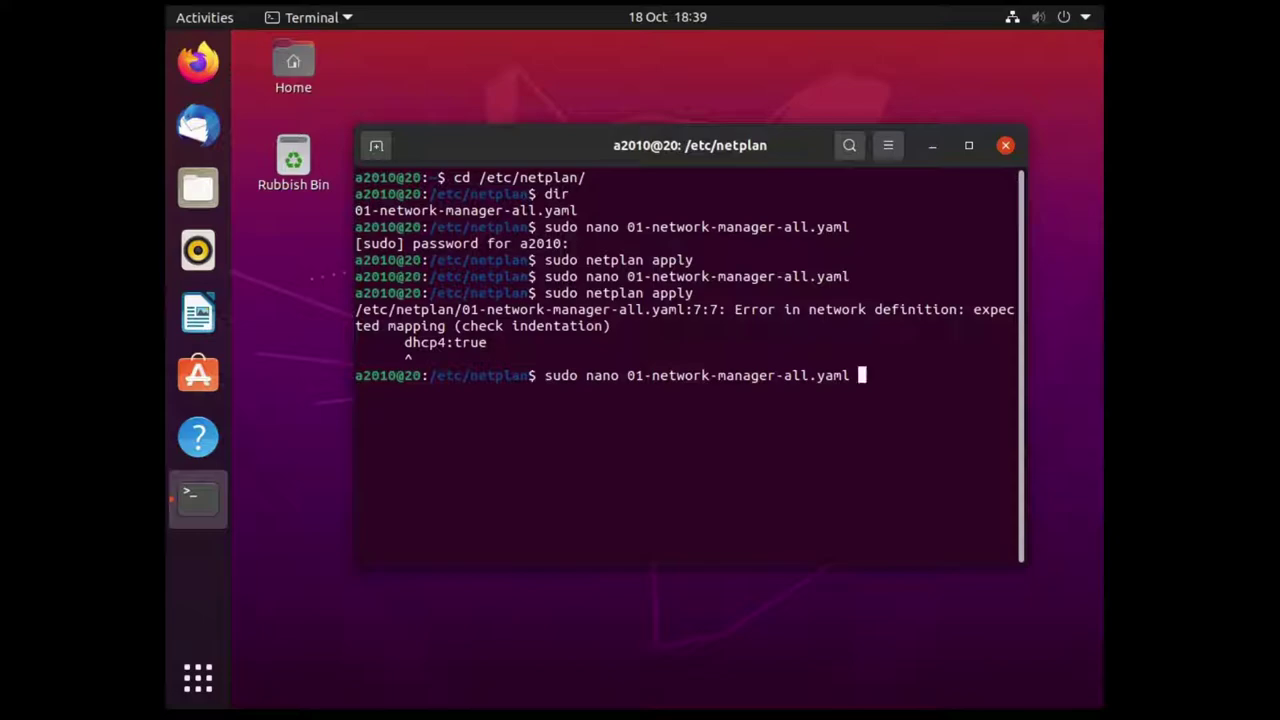
key("Return")
key("Down")
key("Down")
key("Down")
key("Down")
key("Down")
key("Down")
key("Down")
key("Left")
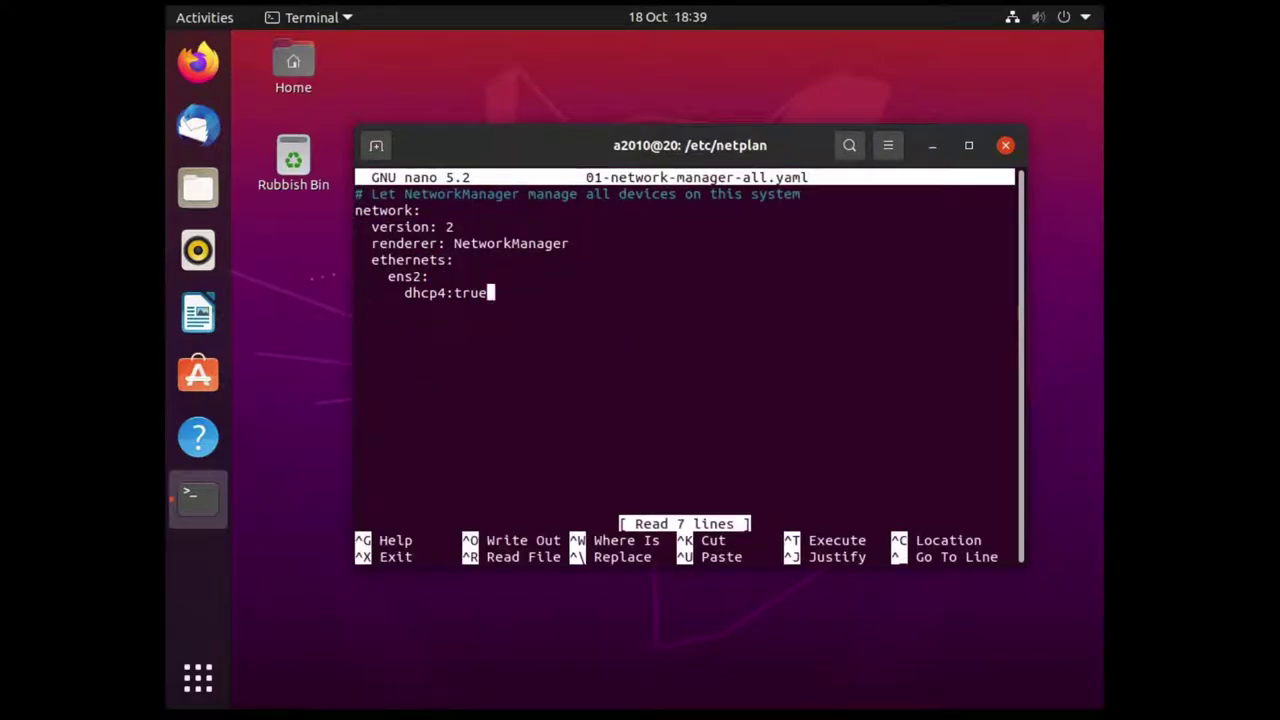
key("Left")
key("Left")
key("Left")
key("Right")
key("Right")
key("Right")
key("BackSpace")
key("BackSpace")
key("BackSpace")
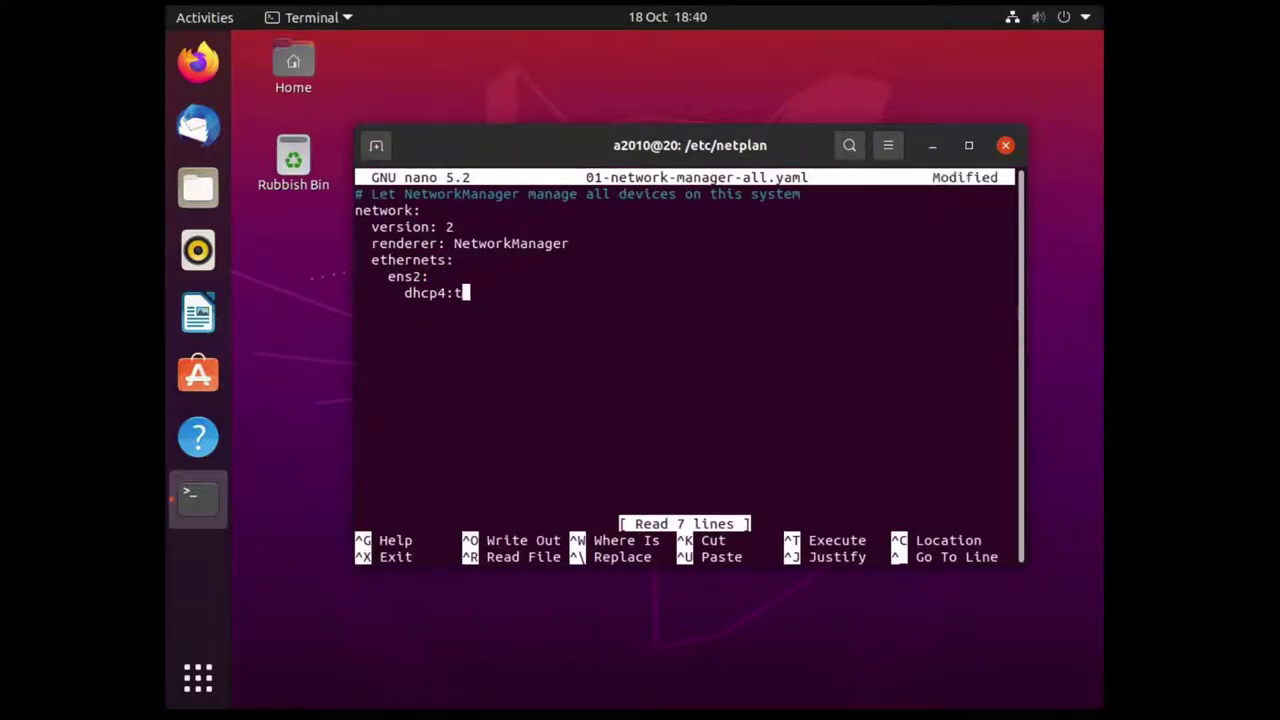
key("BackSpace")
type("fa")
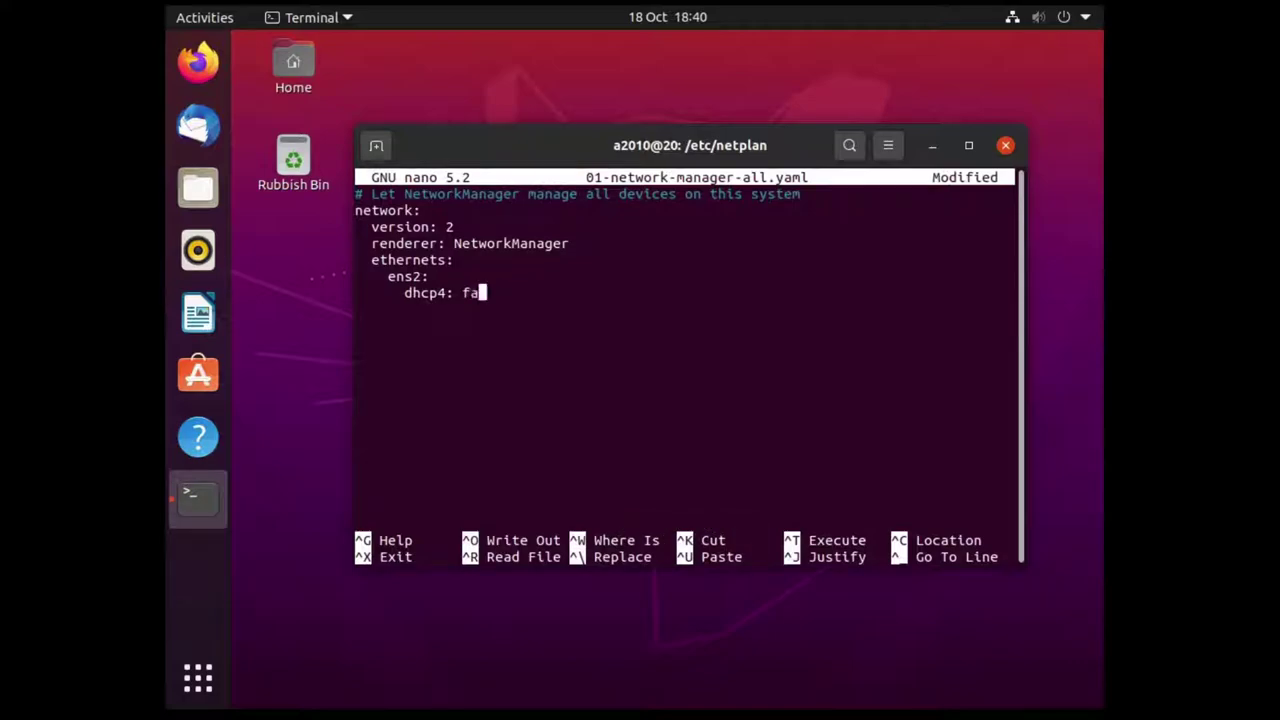
type("lse")
Add the line adresses: [192.168.88.200/24] under the dhcp4 line at the same indentation
key("Return")
key("Tab")
key("BackSpace")
type("adresses: ")
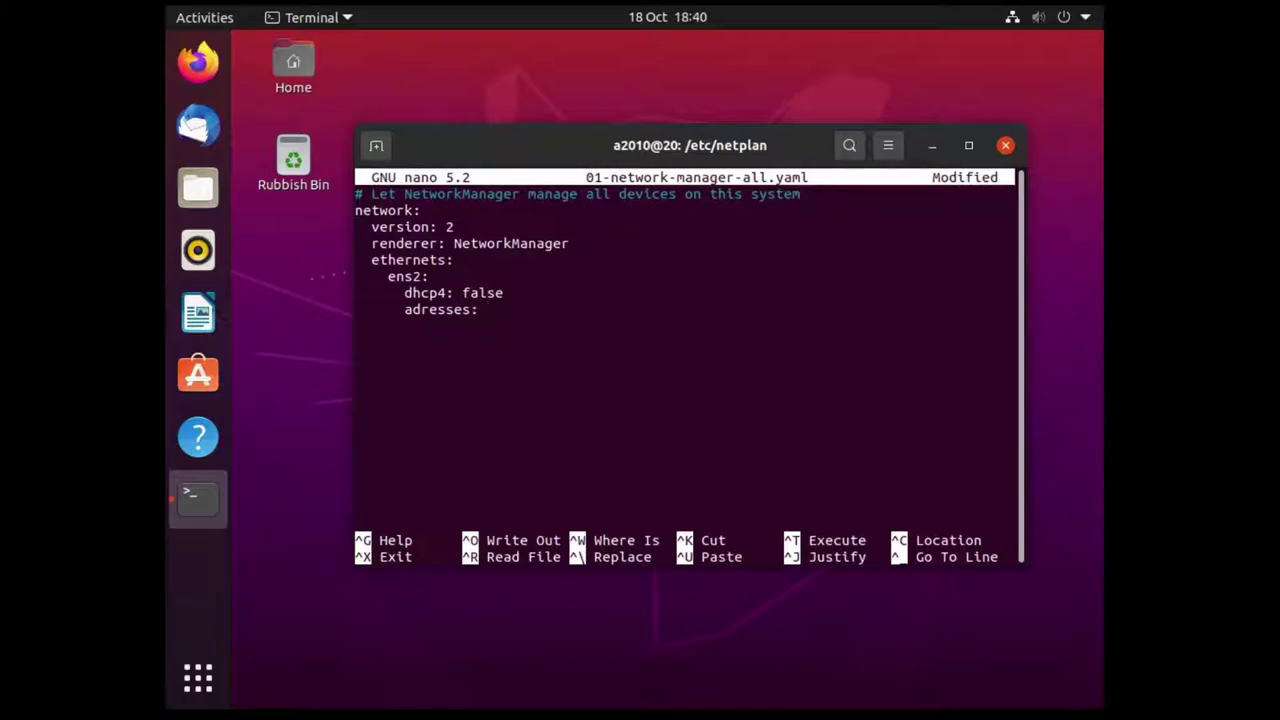
type("[]")
key("Left")
type("192.168.")
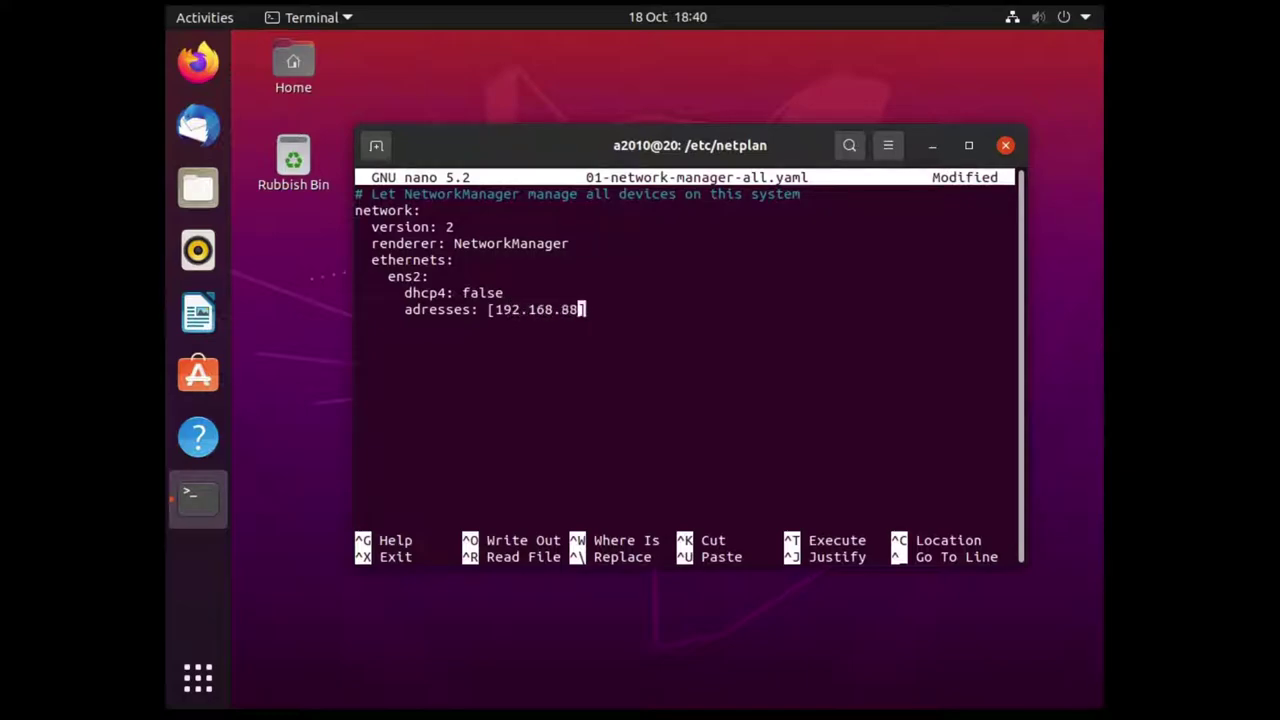
type(".200/24")
key("Right")
Add a gateway4 line with the value 192.168.88.1 below the interface's address line
key("Return")
type("g")
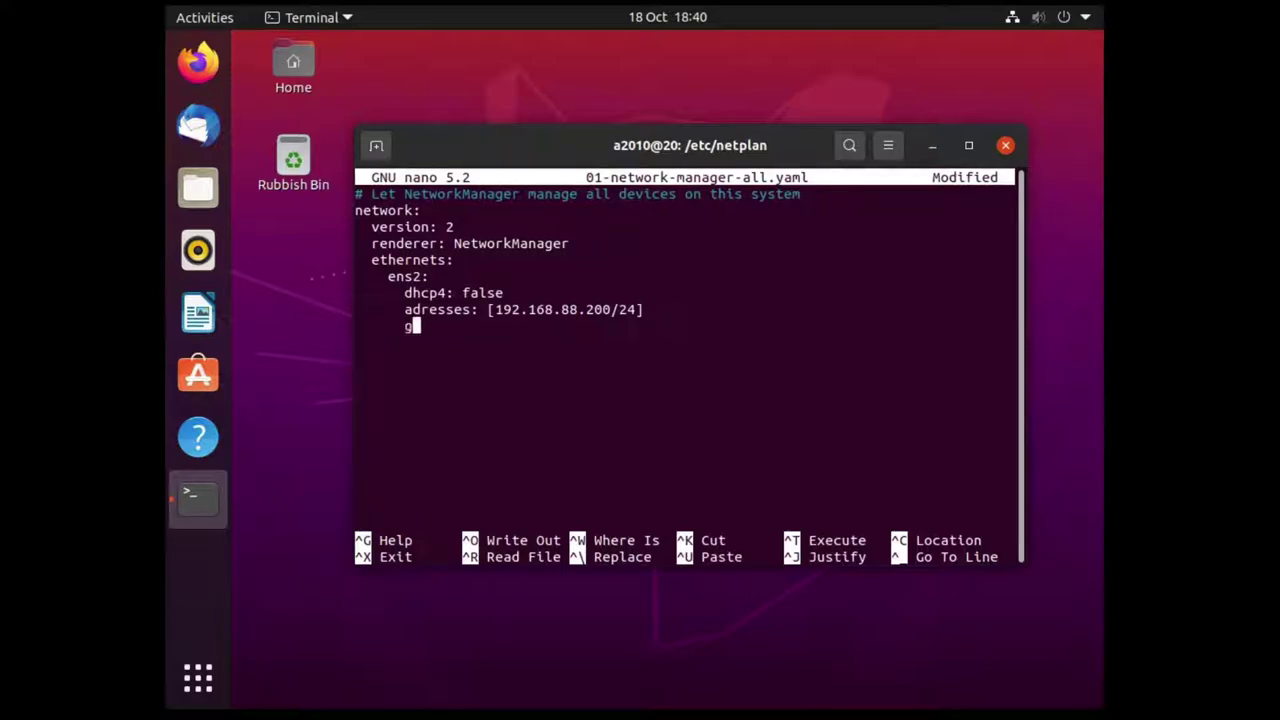
type("ateway4: 192.168.")
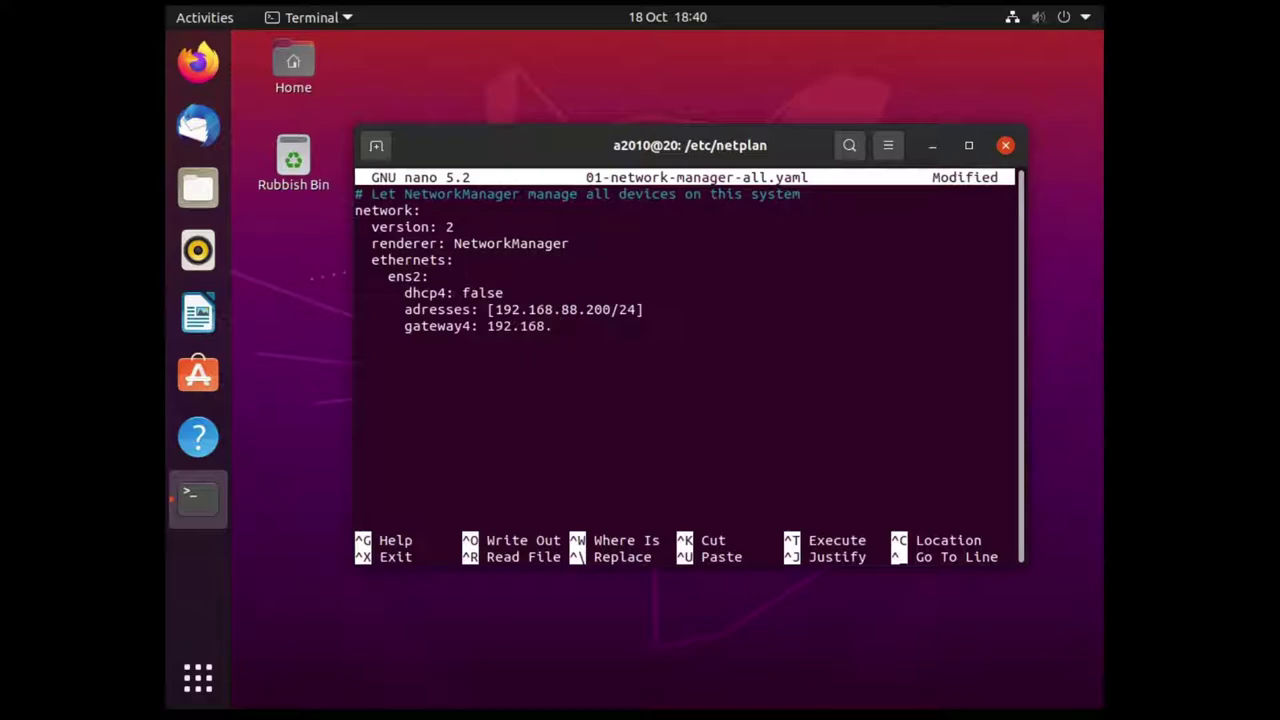
type("88.1")
Add a nameservers: block below the gateway with an indented addresses: [192.168.88.1] line
key("Return")
type("na")
key("BackSpace")
key("BackSpace")
type("nameservers")
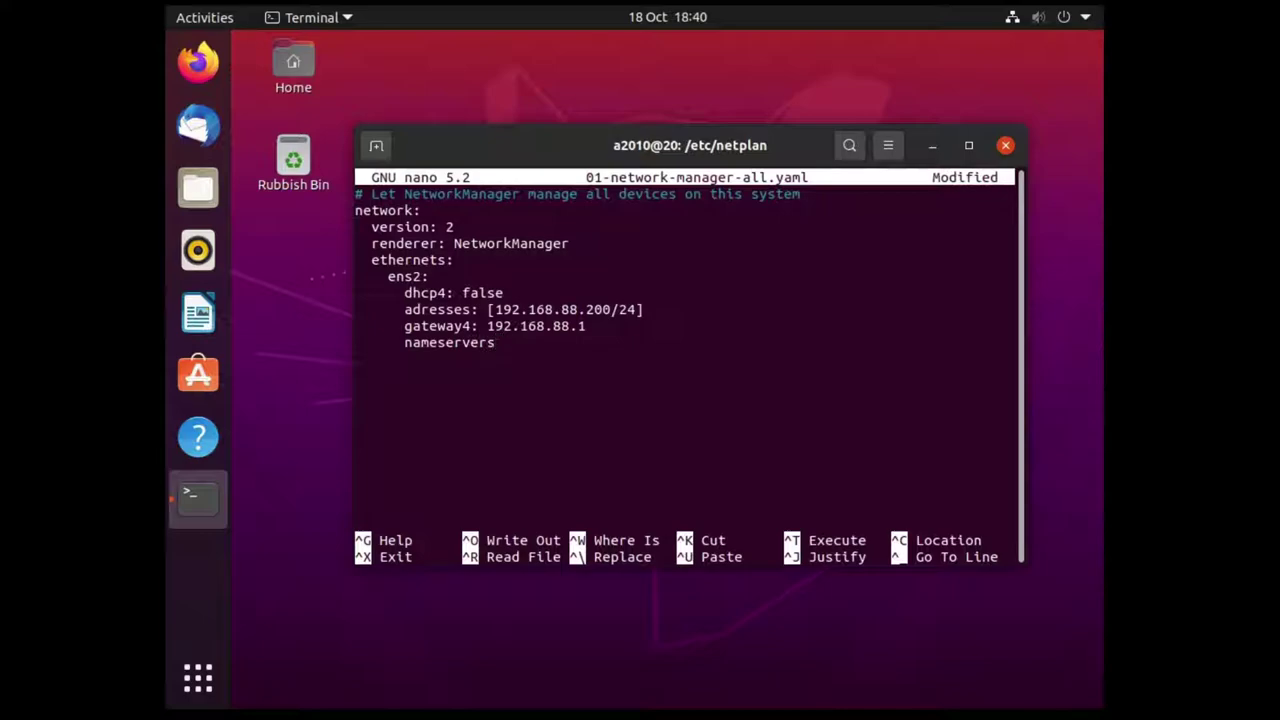
type(":")
key("Return")
type("addresses: []")
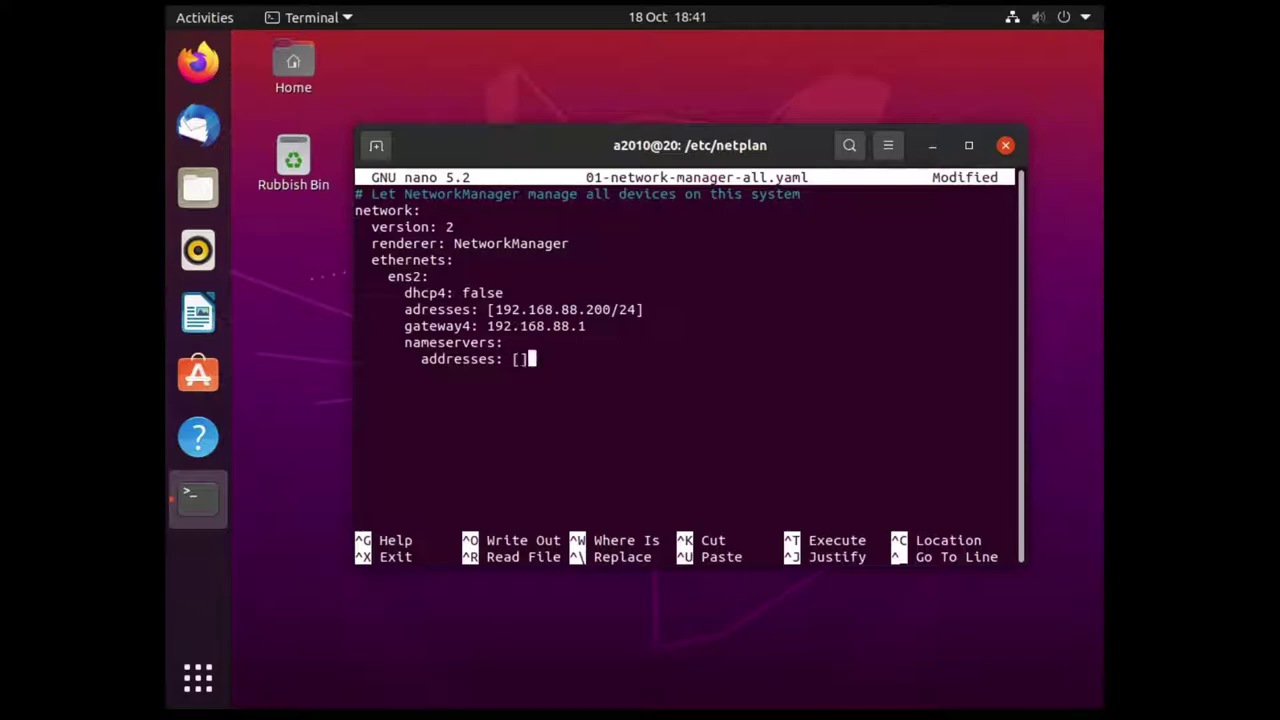
key("Left")
type("192.168.88.1")
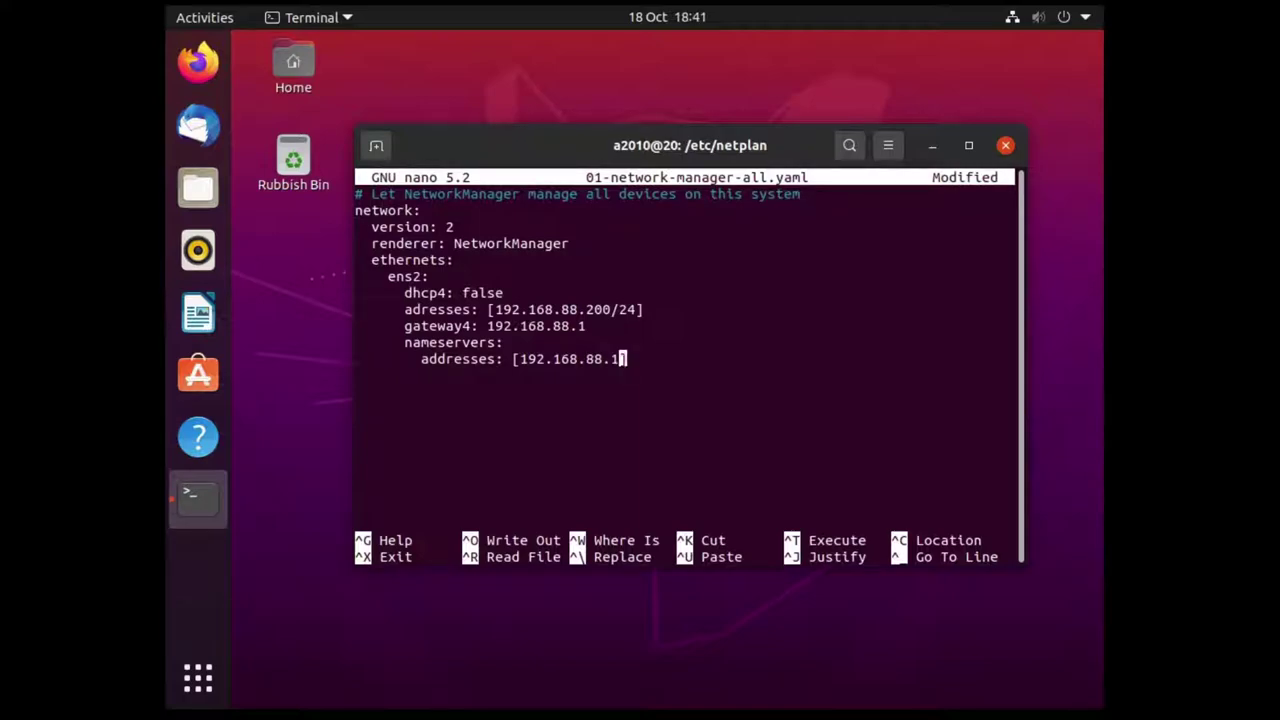
Save and close the YAML file, and try to apply the static configuration with sudo netplan apply
left_click(630, 358)
key("ctrl+o")
key("Return")
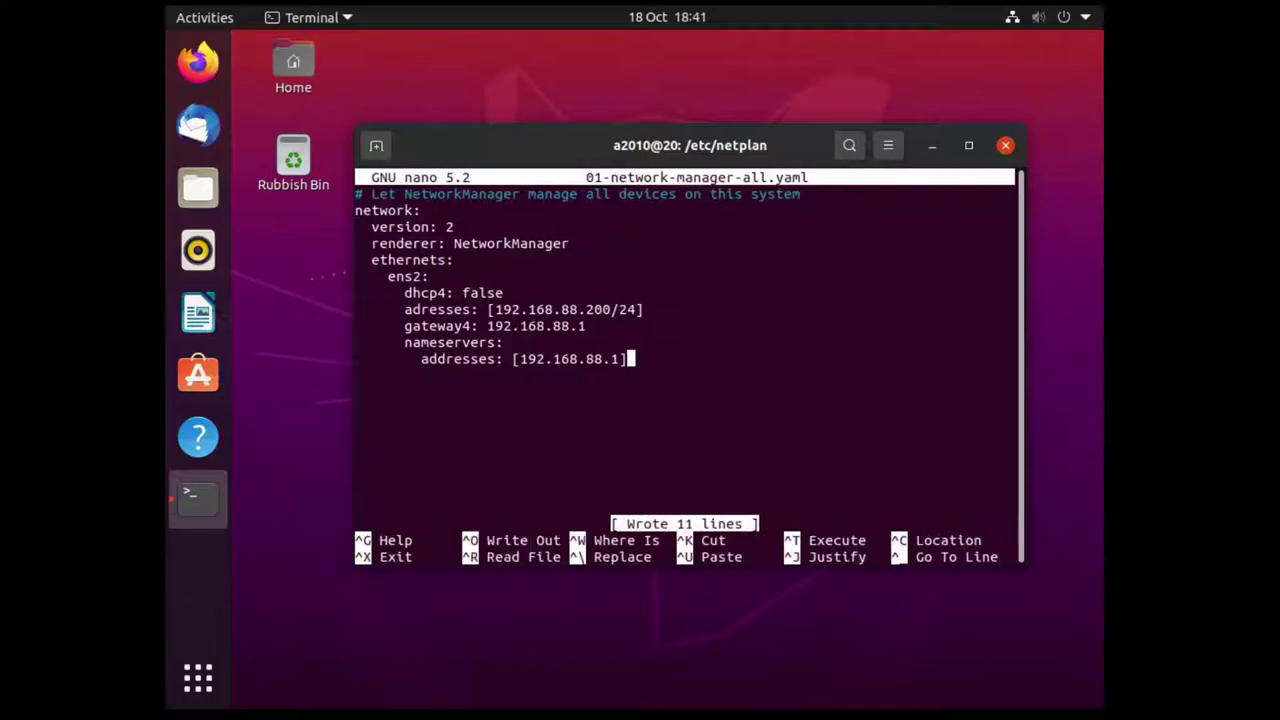
key("ctrl+x")
key("Up")
key("Up")
key("Return")
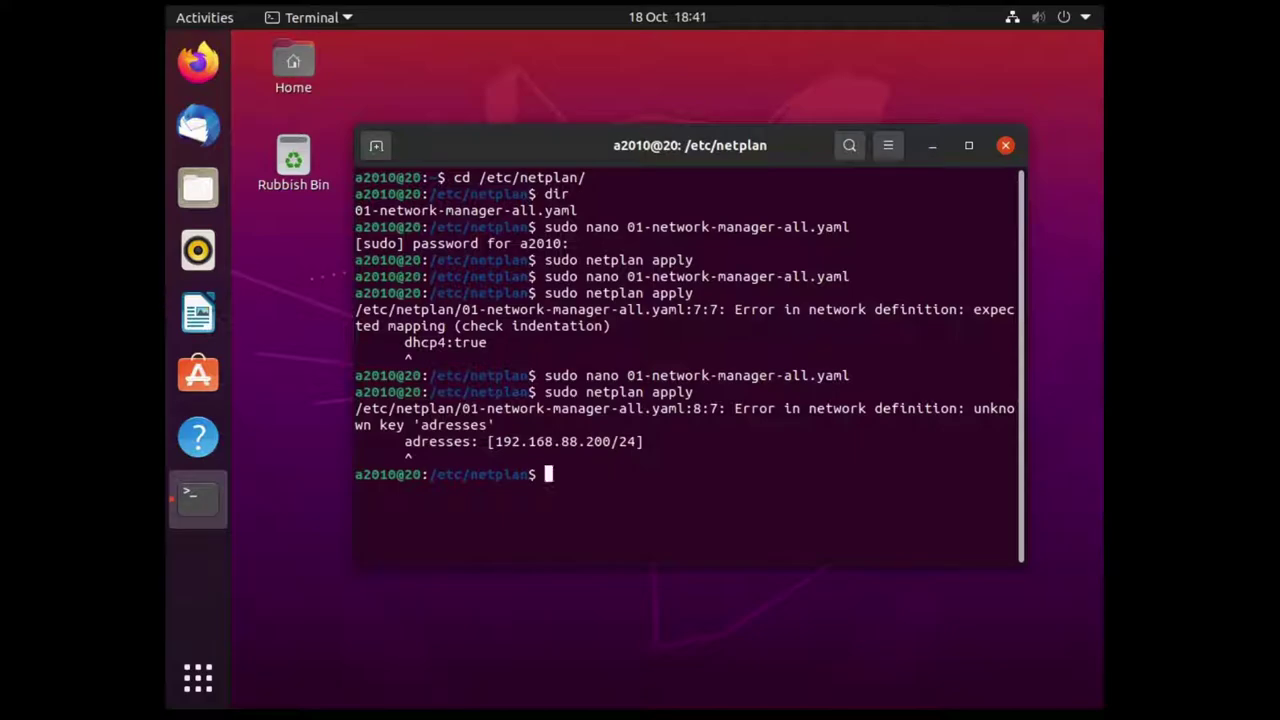
Reopen 01-network-manager-all.yaml and correct the misspelled adresses key above gateway4 to addresses
key("Up")
key("Up")
key("Return")
key("Down")
key("Down")
key("Down")
key("Down")
key("Down")
key("Down")
key("Down")
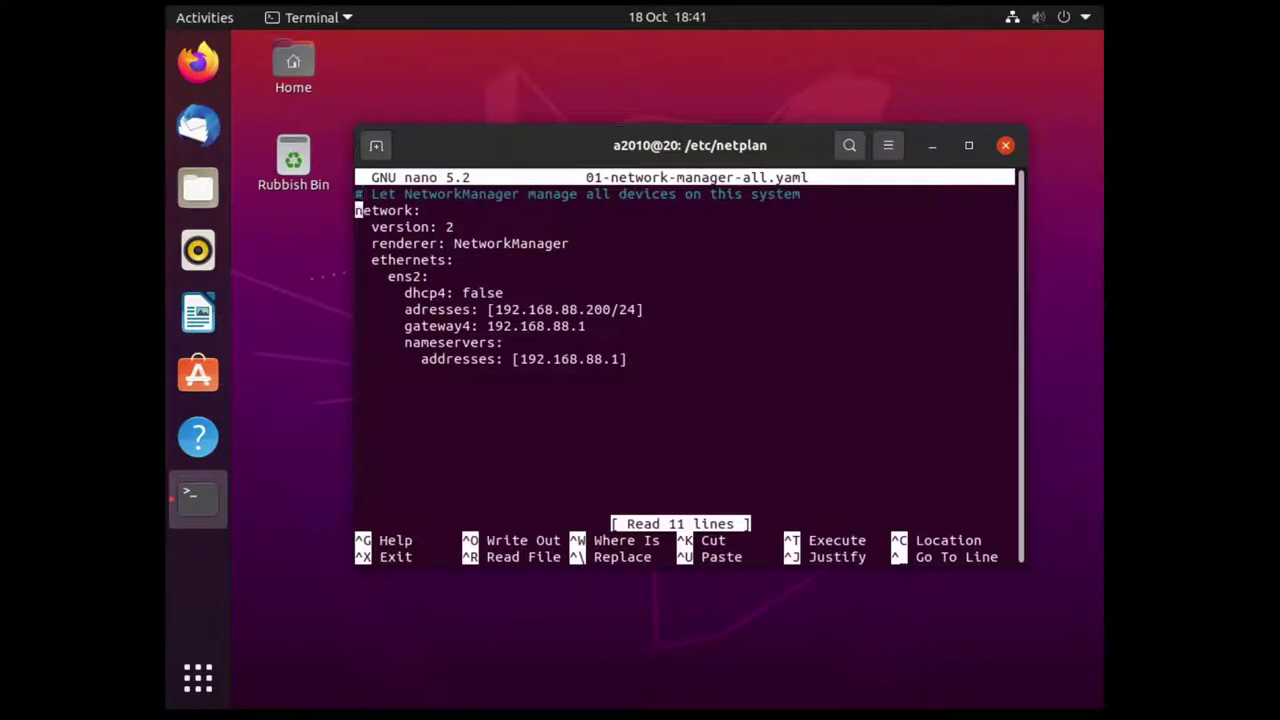
key("Up")
key("End")
key("Left")
key("Left")
key("Left")
key("Down")
key("Left")
key("Left")
key("Left")
key("Left")
key("Left")
key("Left")
key("Left")
key("Left")
key("Left")
type("d")
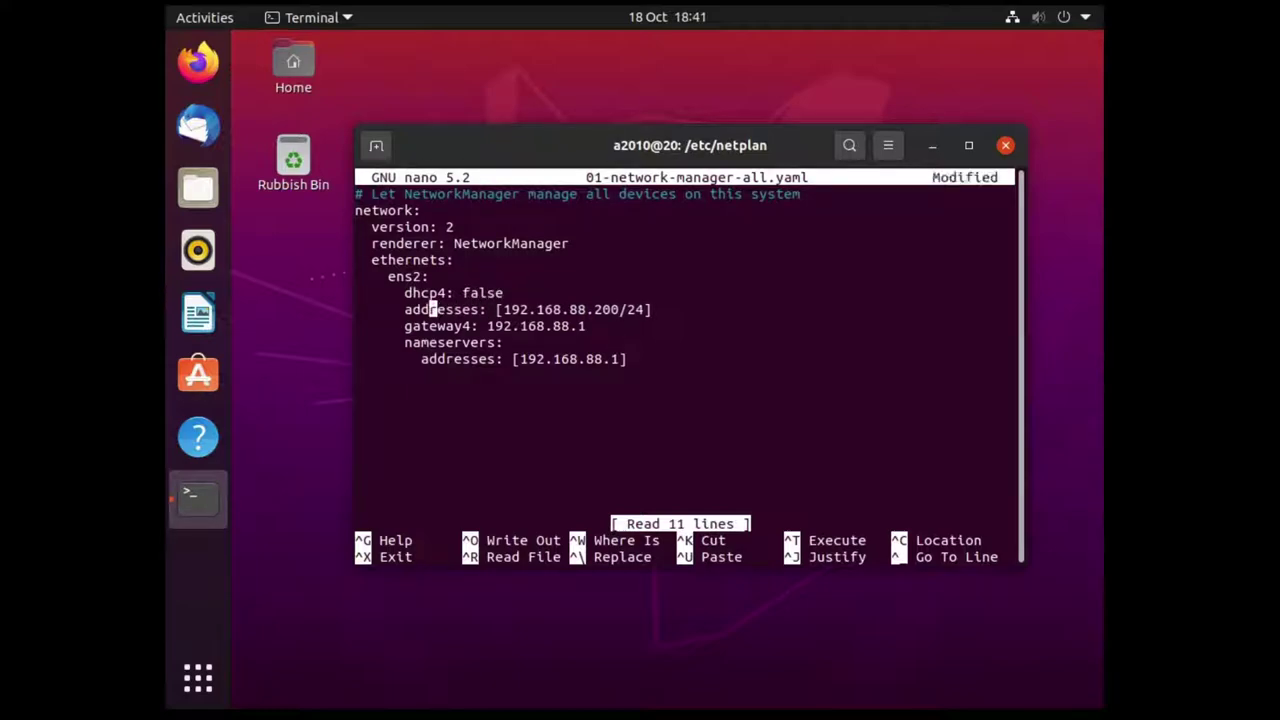
Save and close the YAML file, and run sudo netplan apply
key("ctrl+o")
key("Return")
key("ctrl+x")
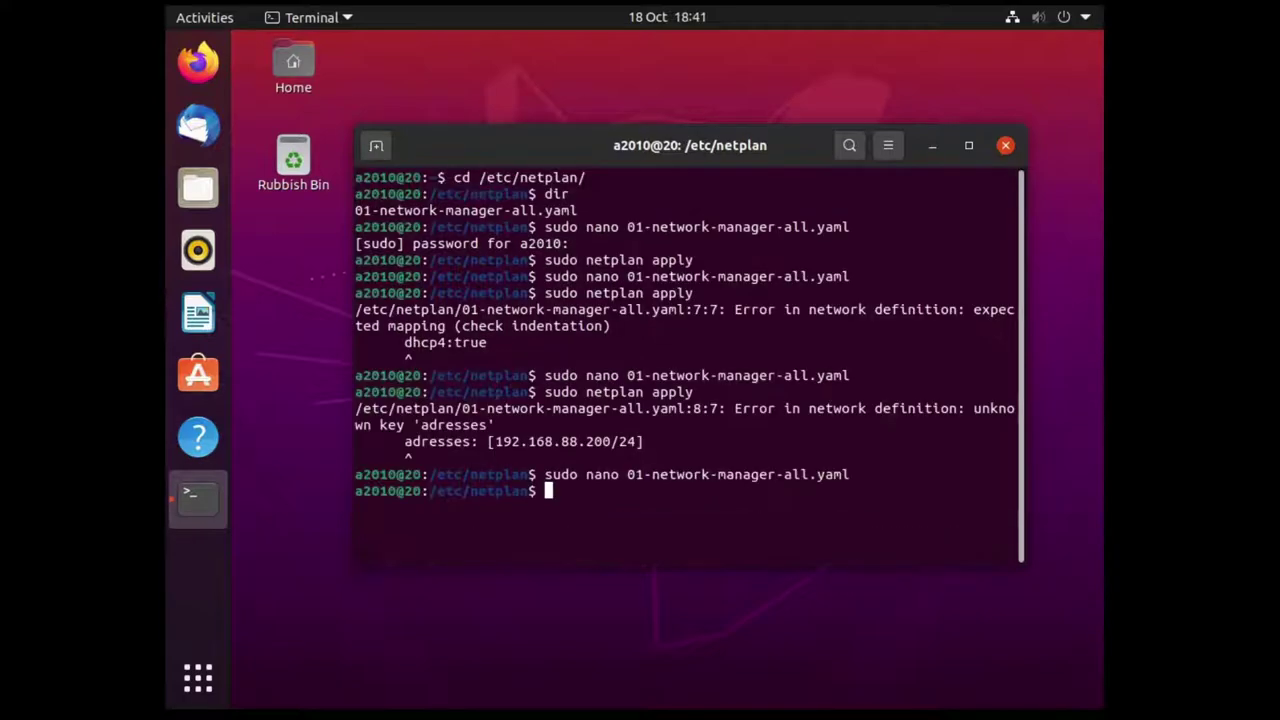
key("Up")
key("Up")
key("Return")
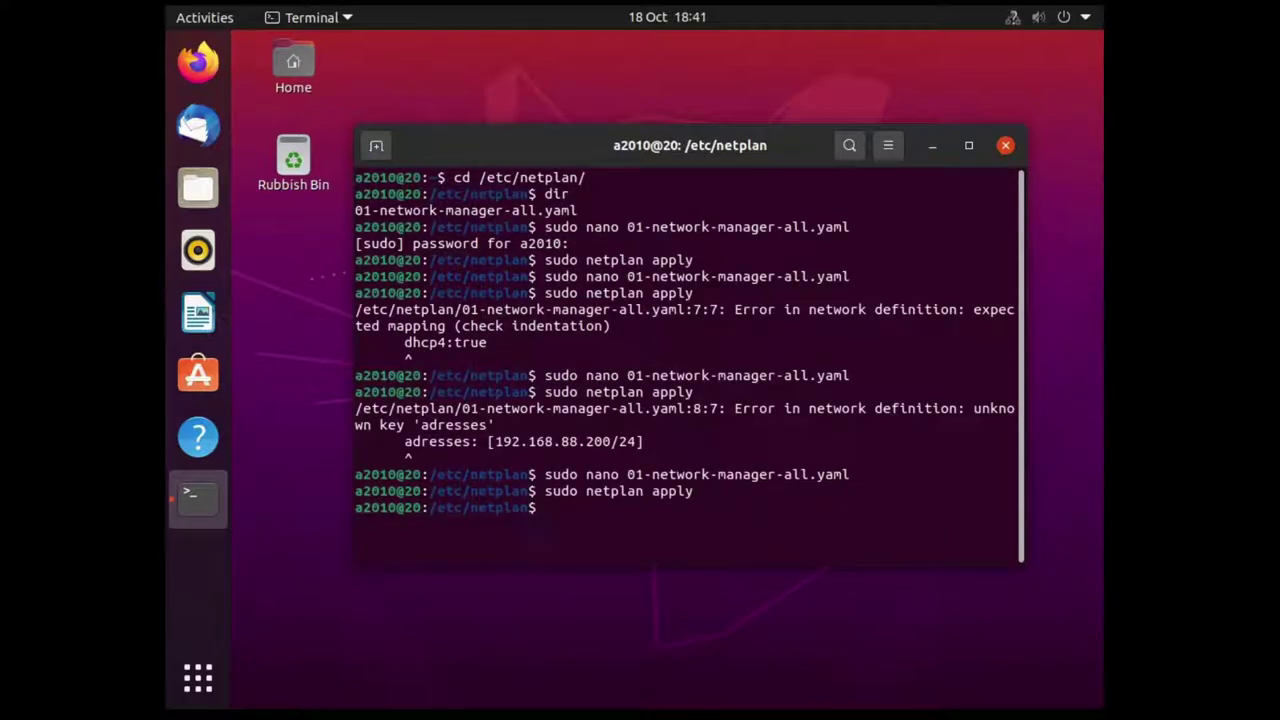
List the network interfaces with ip addr show and examine the Ethernet interface's name and address
type("ip addr show")
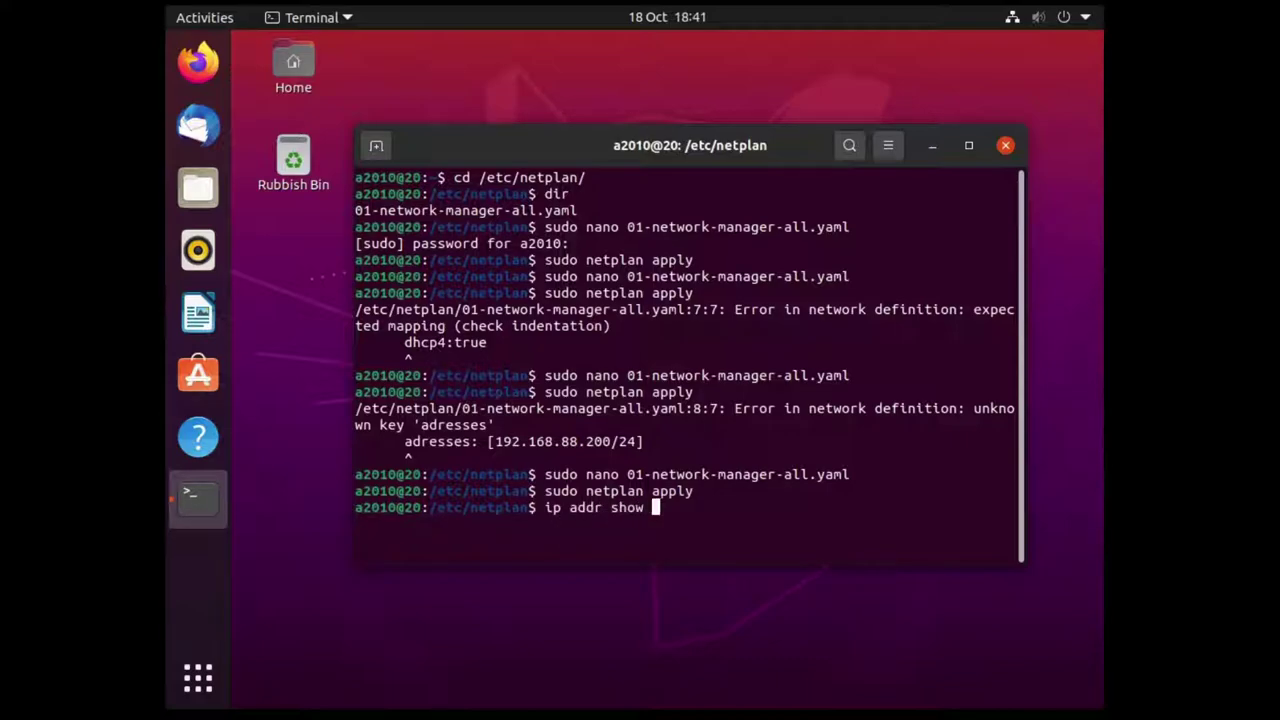
key("Return")
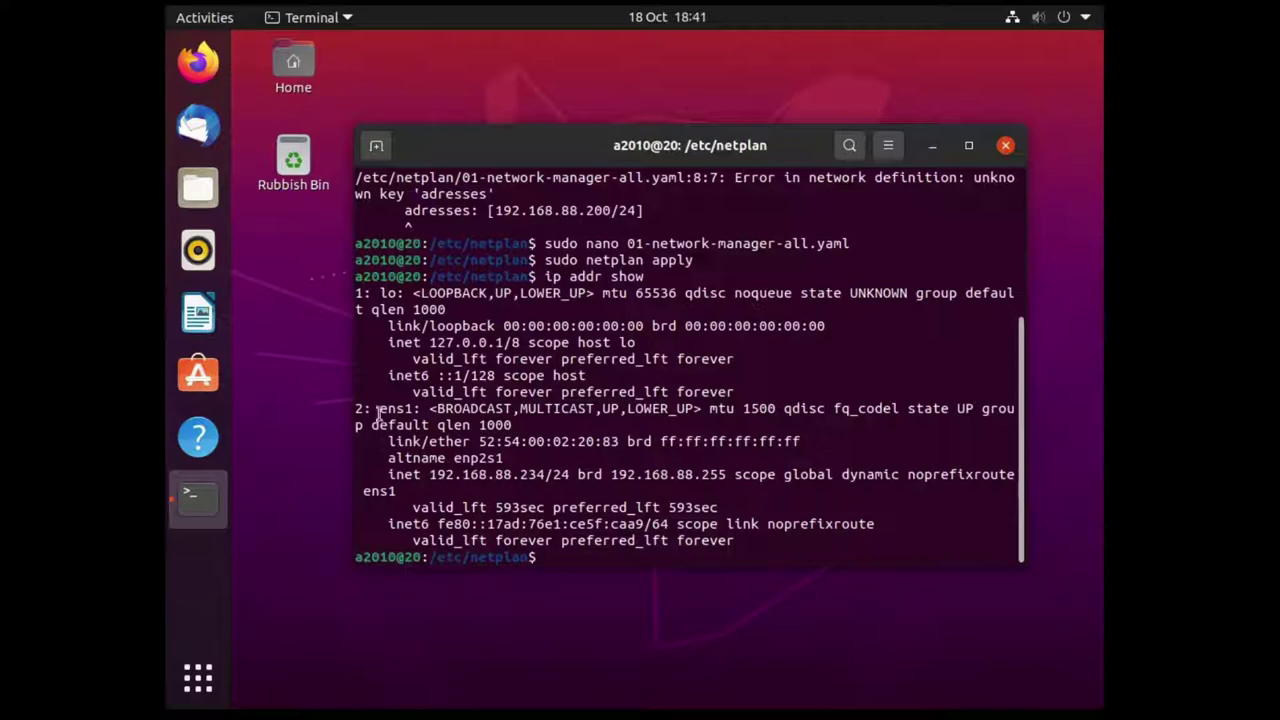
left_click_drag(378, 412, 749, 531)
left_click(749, 531)
Reopen 01-network-manager-all.yaml and change the interface name under ethernets to ens1
key("Up")
key("Up")
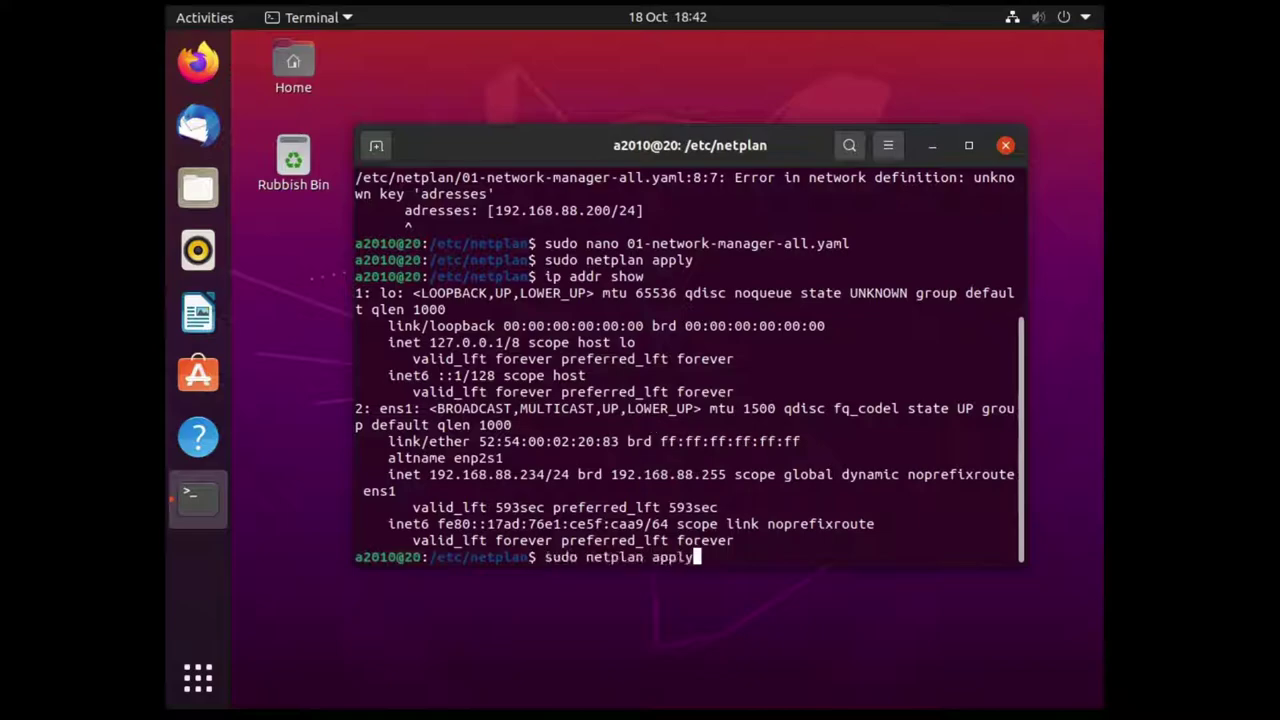
key("Up")
key("Return")
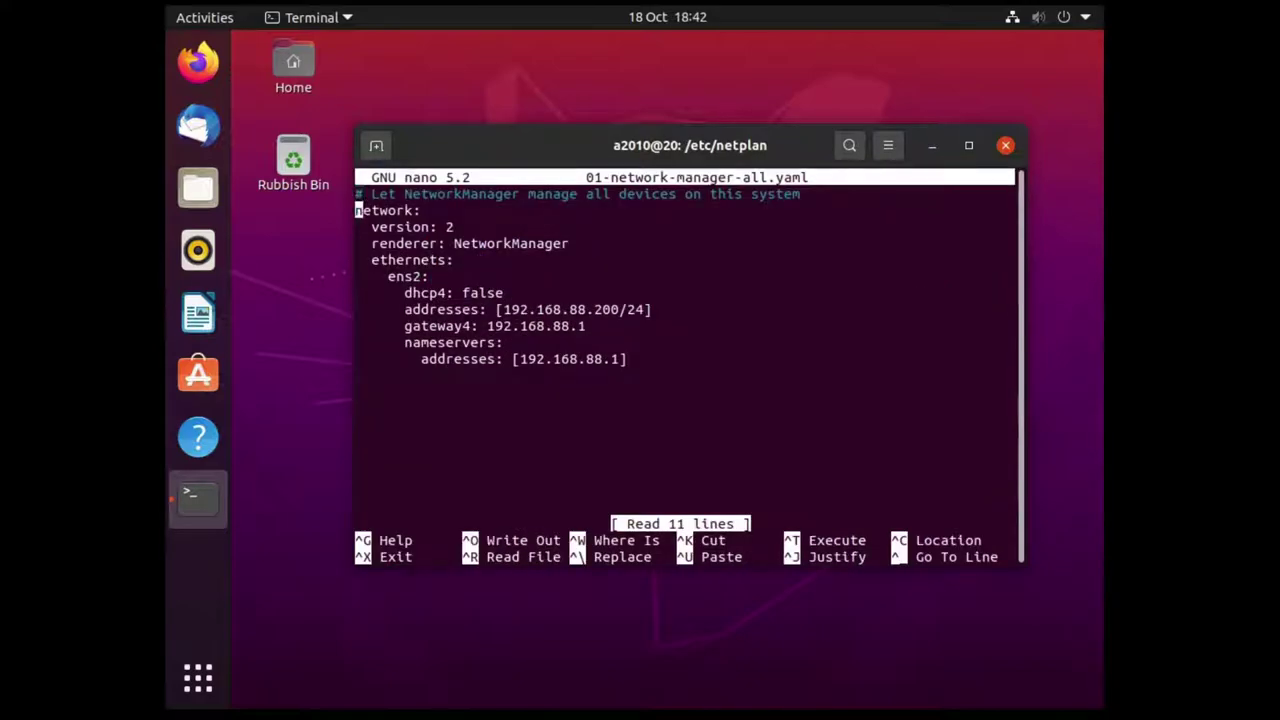
key("Down")
key("Down")
key("Down")
key("Down")
key("Down")
key("Up")
key("End")
key("Left")
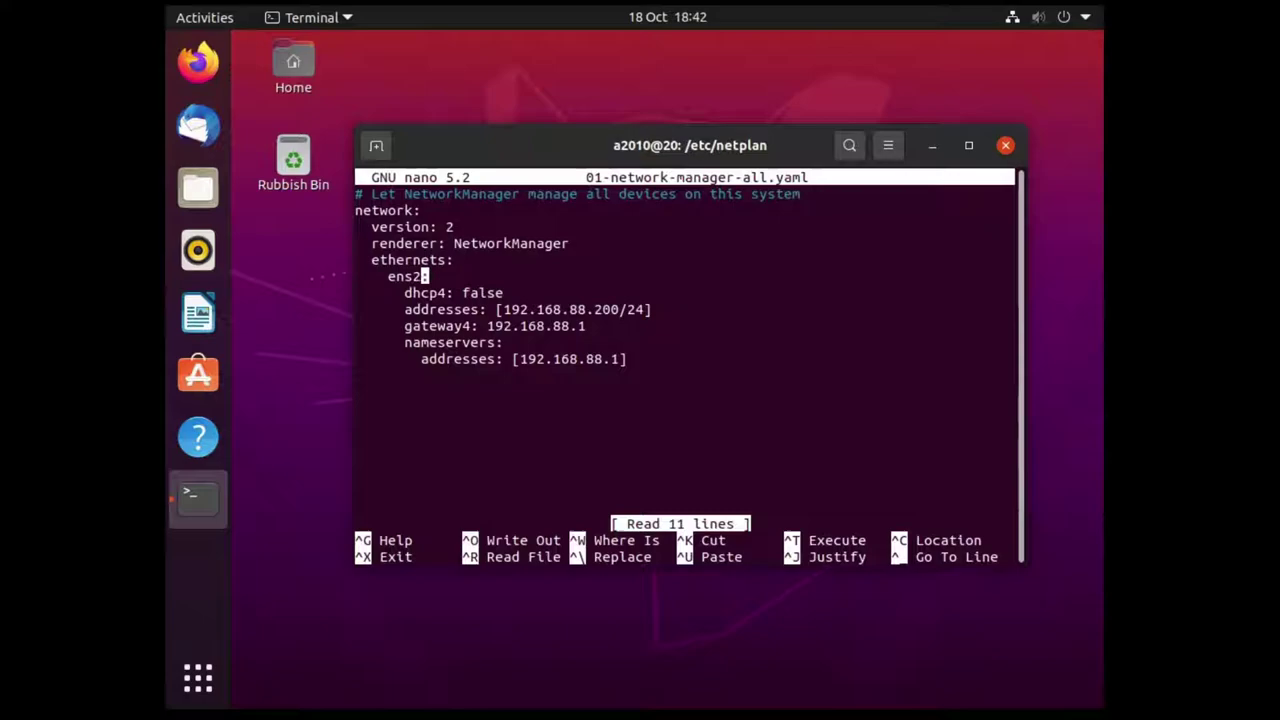
key("BackSpace")
type("1")
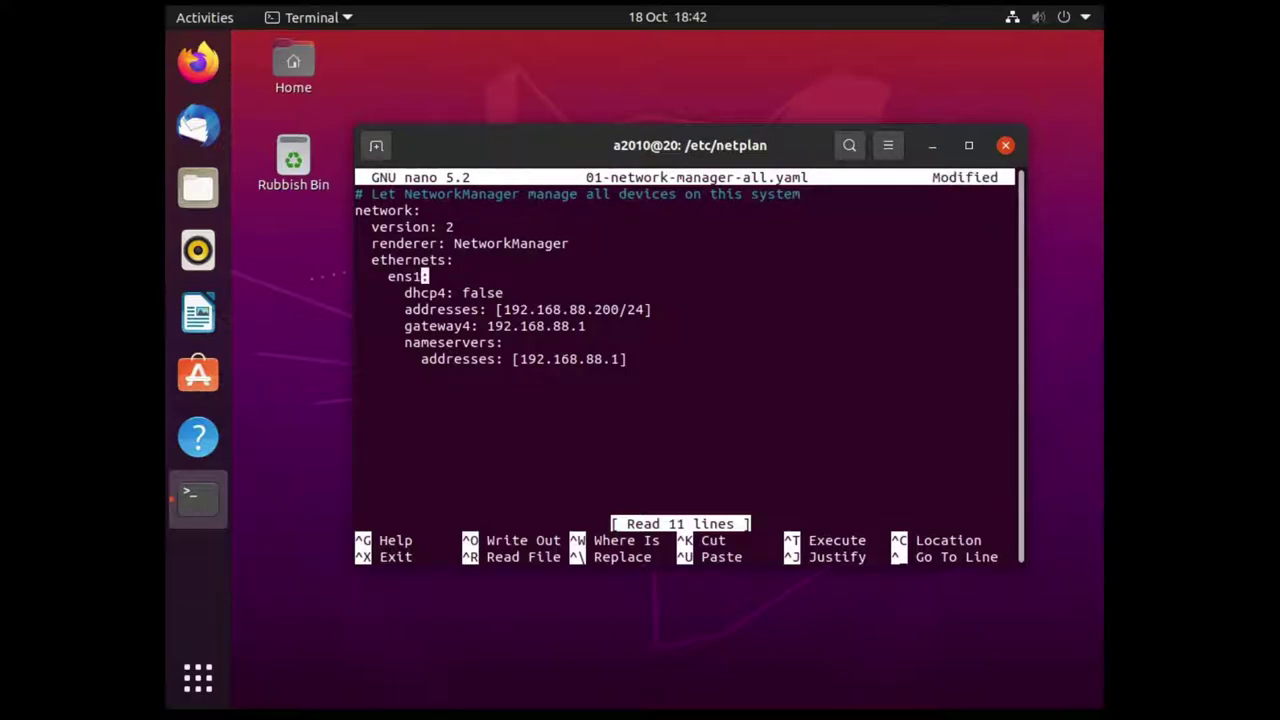
Save and close the file with the corrected interface name, and apply it with sudo netplan apply
key("ctrl+o")
key("Return")
key("ctrl+x")
key("Up")
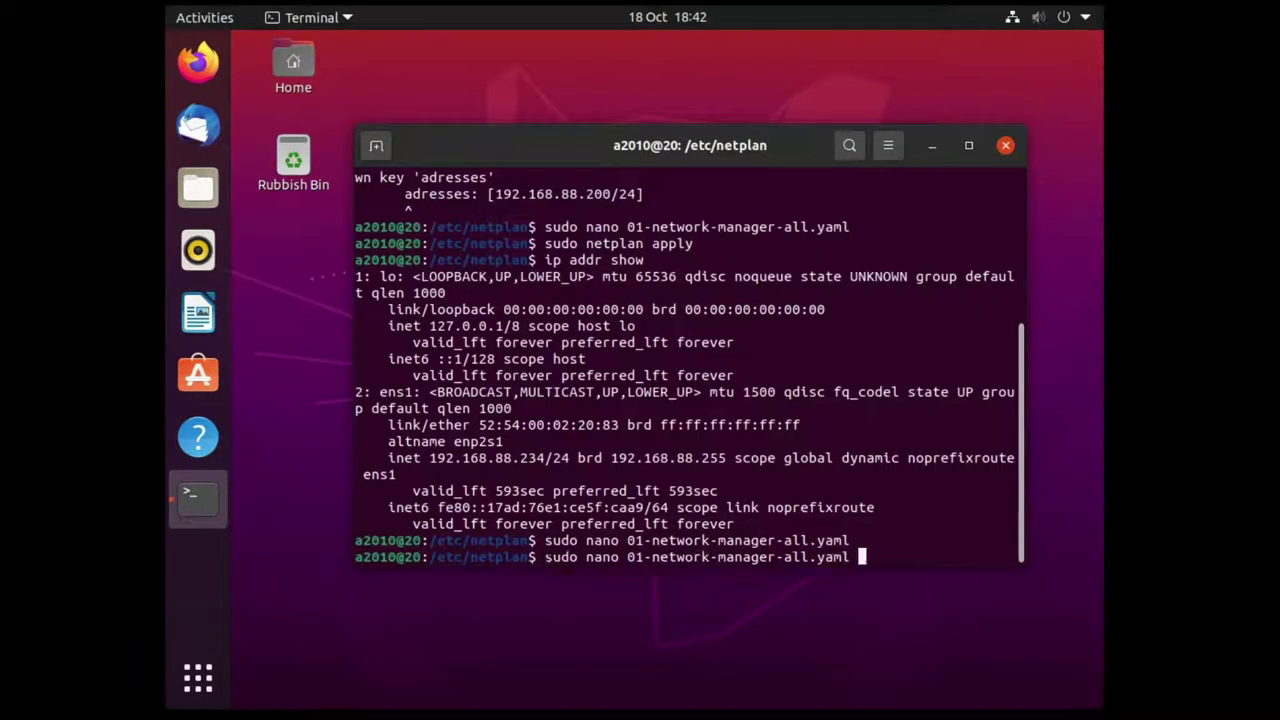
key("Up")
key("Up")
key("Return")
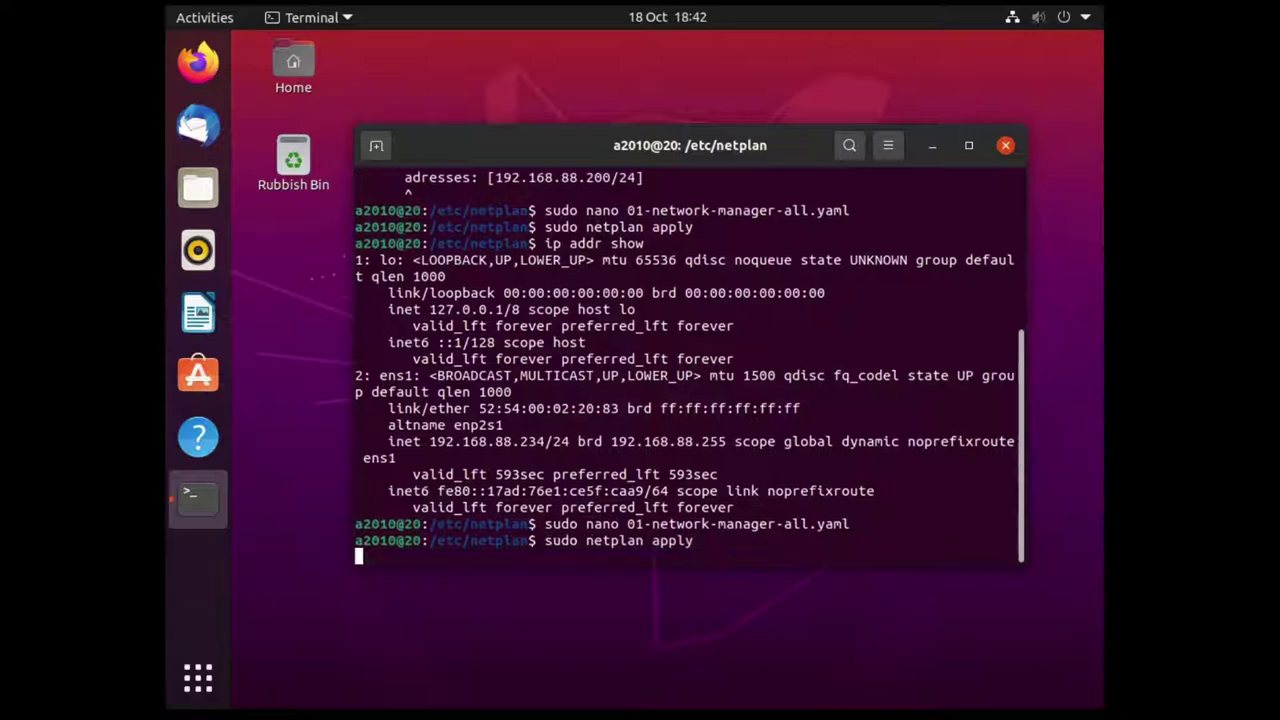
Run ip addr show again and check the inet address of the ens1 interface
key("Up")
key("Up")
key("Up")
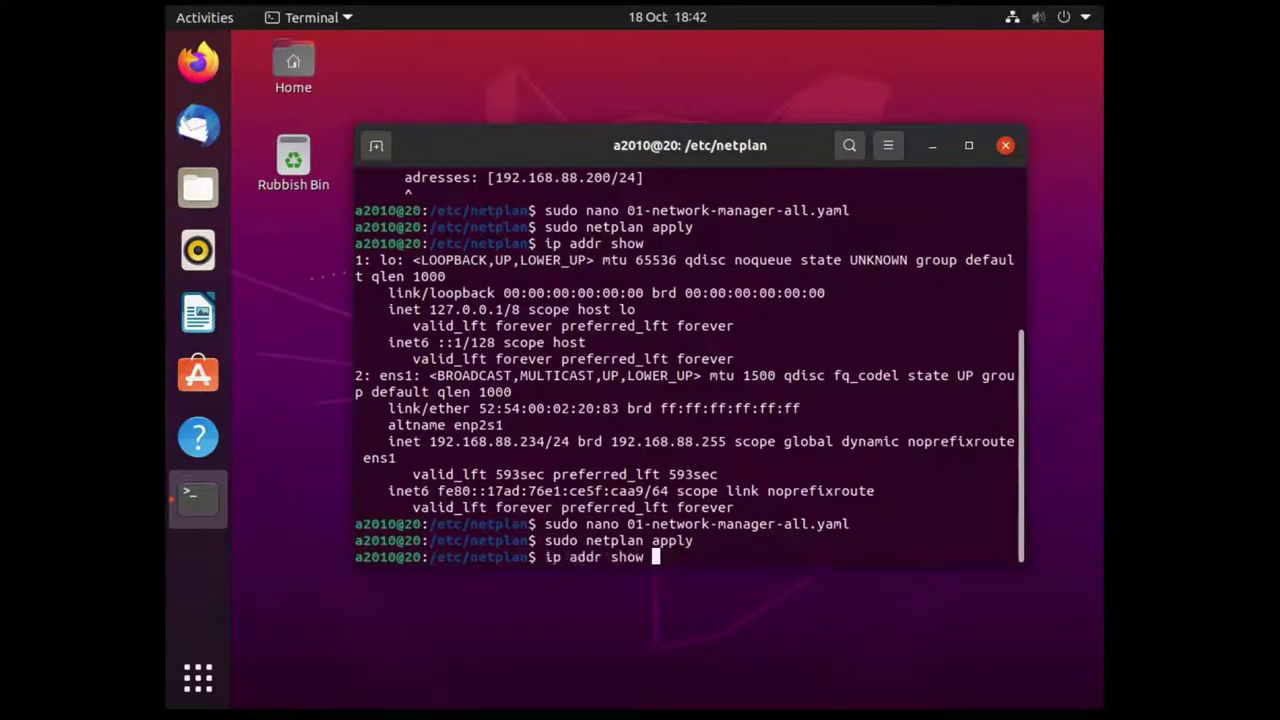
key("Down")
key("Up")
key("Return")
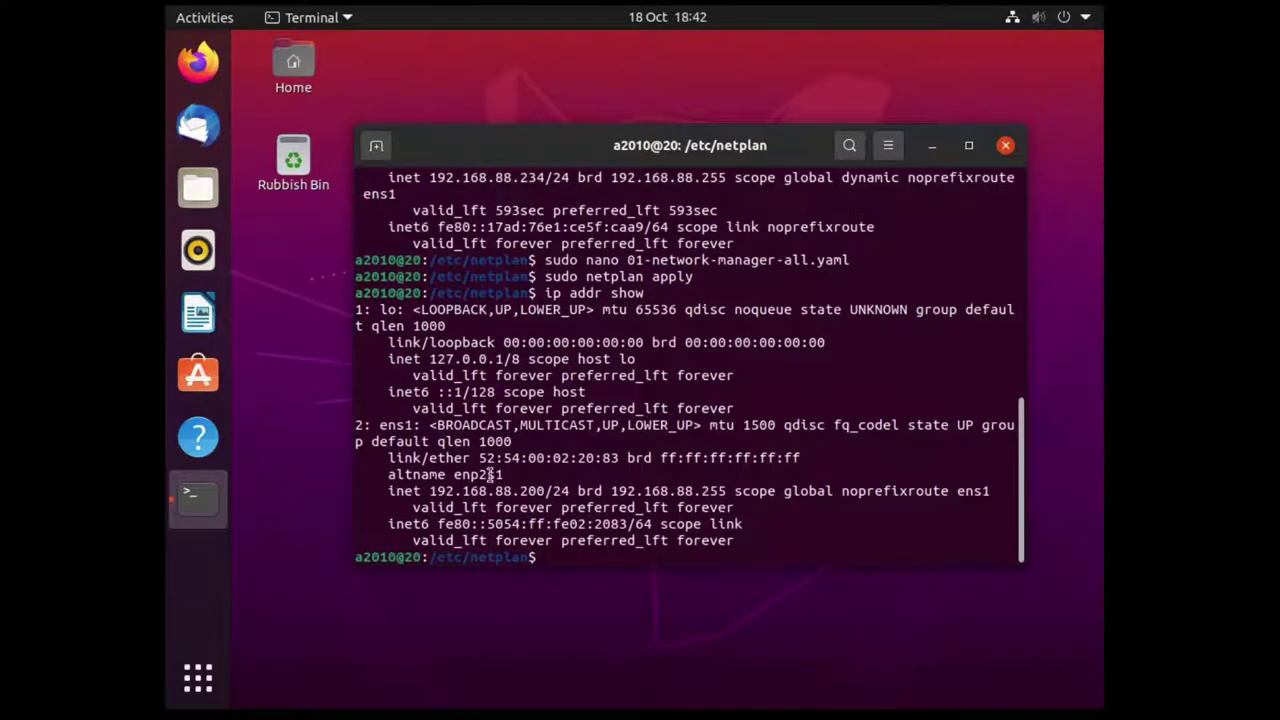
mouse_move(583, 490)
left_mouse_down()
mouse_move(429, 490)
mouse_move(569, 491)
left_mouse_up()
left_click(389, 490)
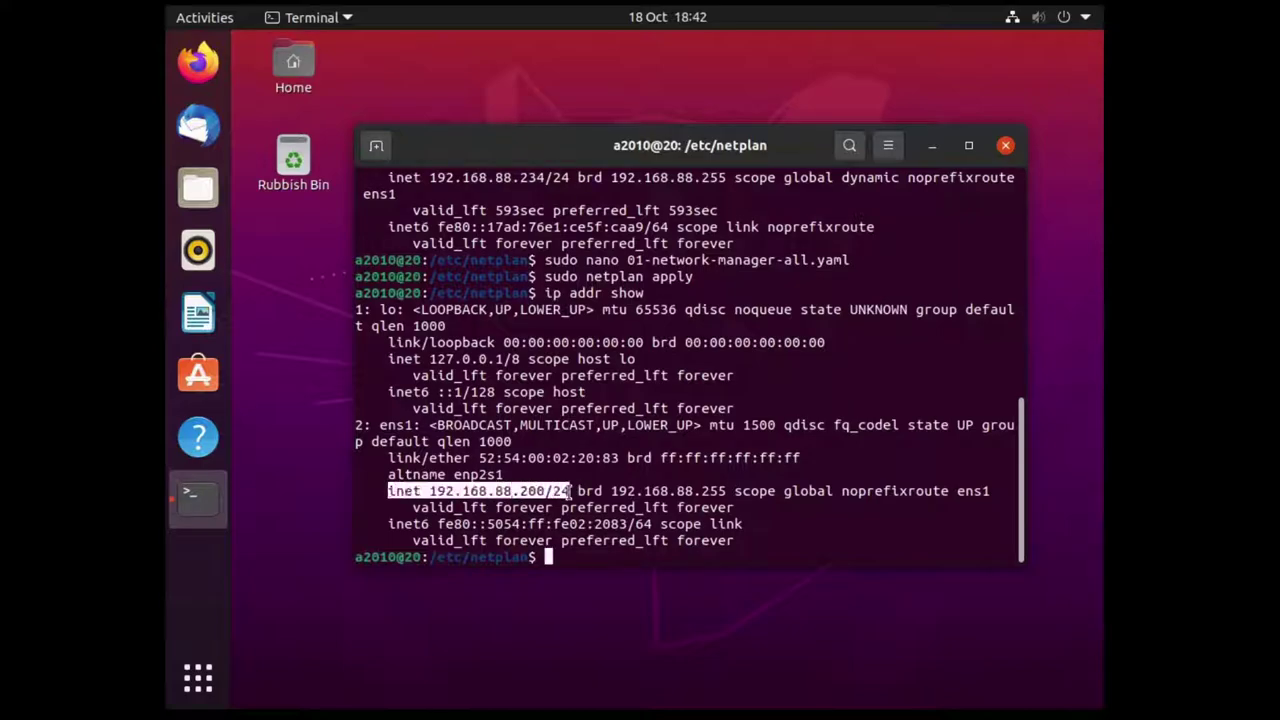
left_click(809, 531)
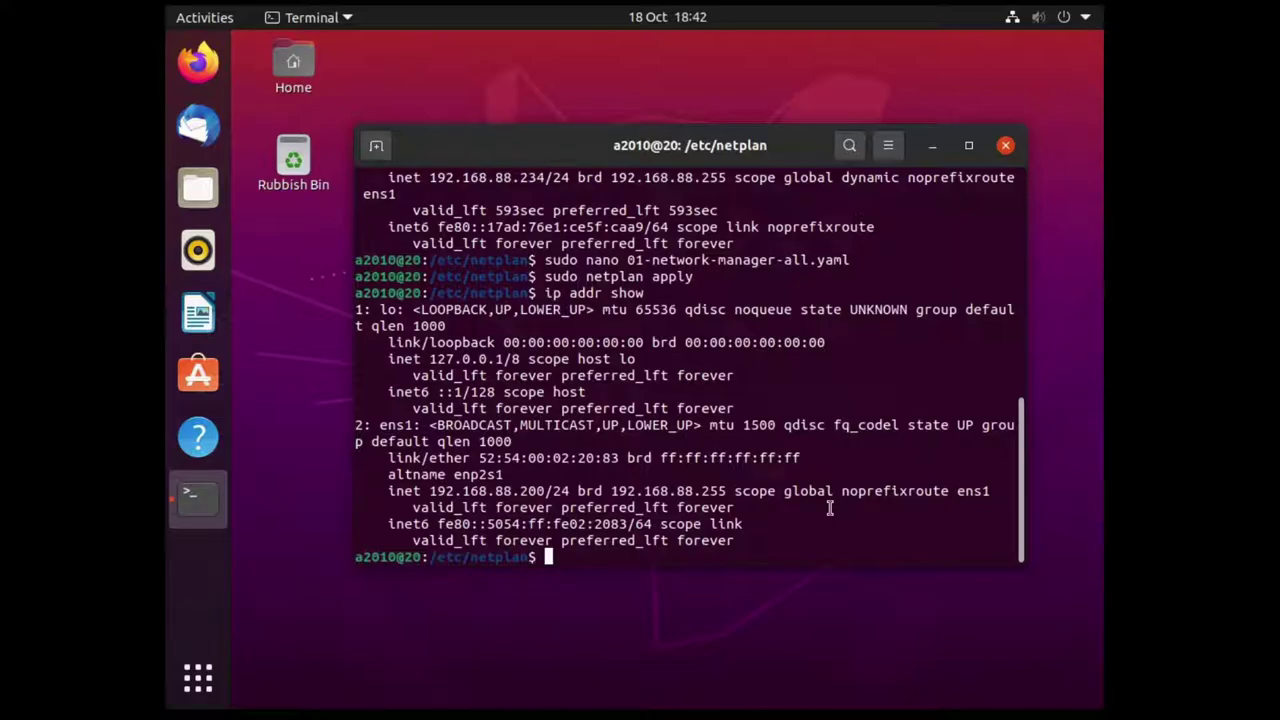
Reopen 01-network-manager-all.yaml and add 192.168.88.201/24 as a second entry in the ens1 addresses list
key("Up")
key("Up")
key("Up")
key("Return")
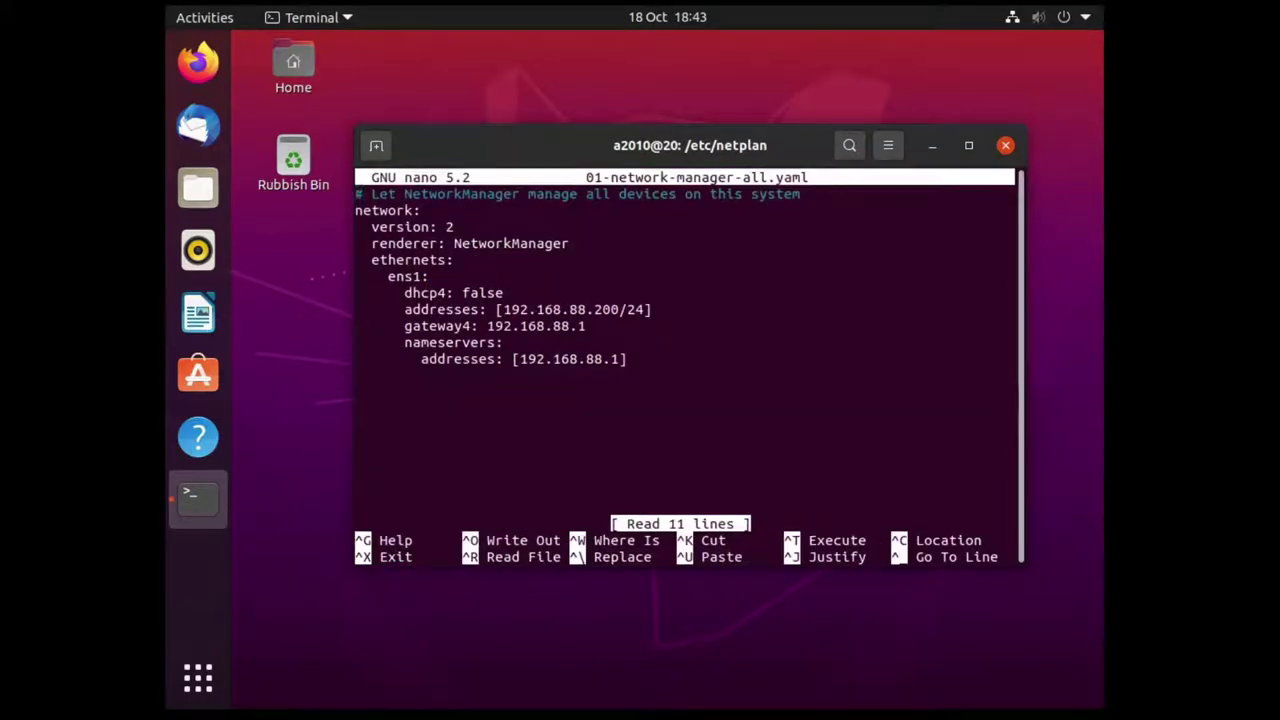
key("Down")
key("Down")
key("Down")
key("Down")
key("Down")
key("Down")
key("Down")
key("Up")
key("End")
key("Left")
type(", ")
type("192.1")
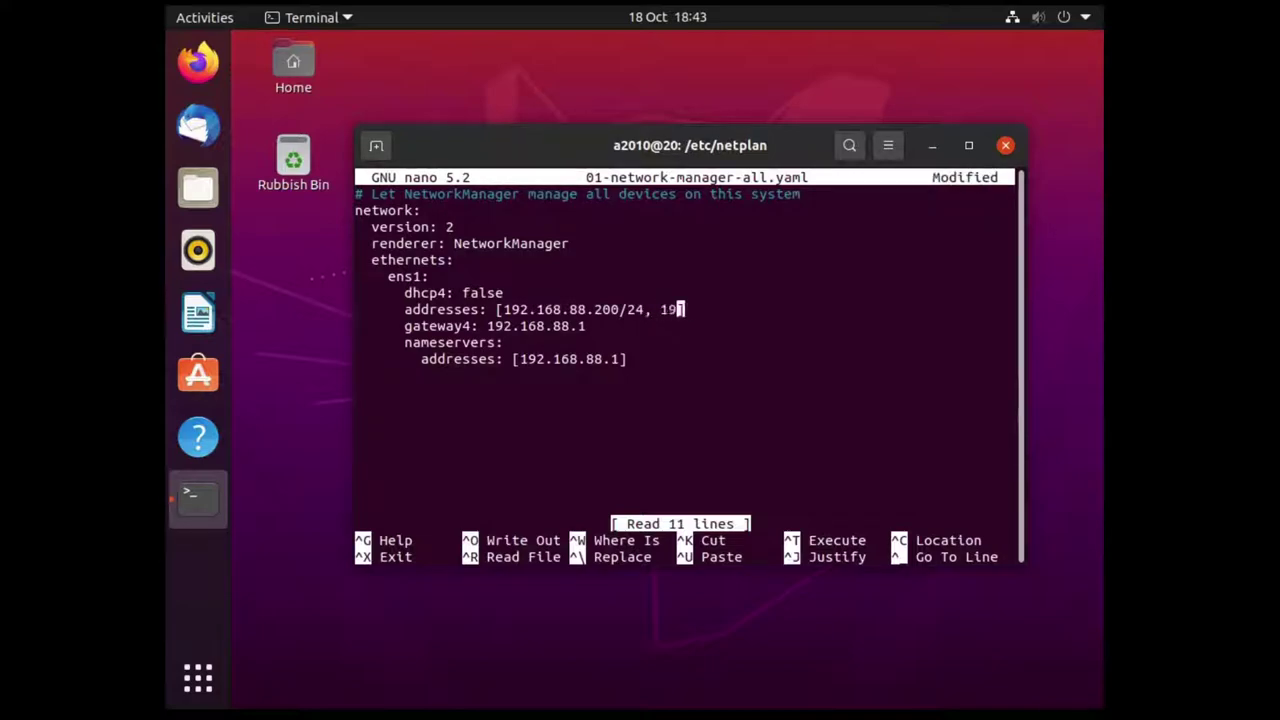
type("68.")
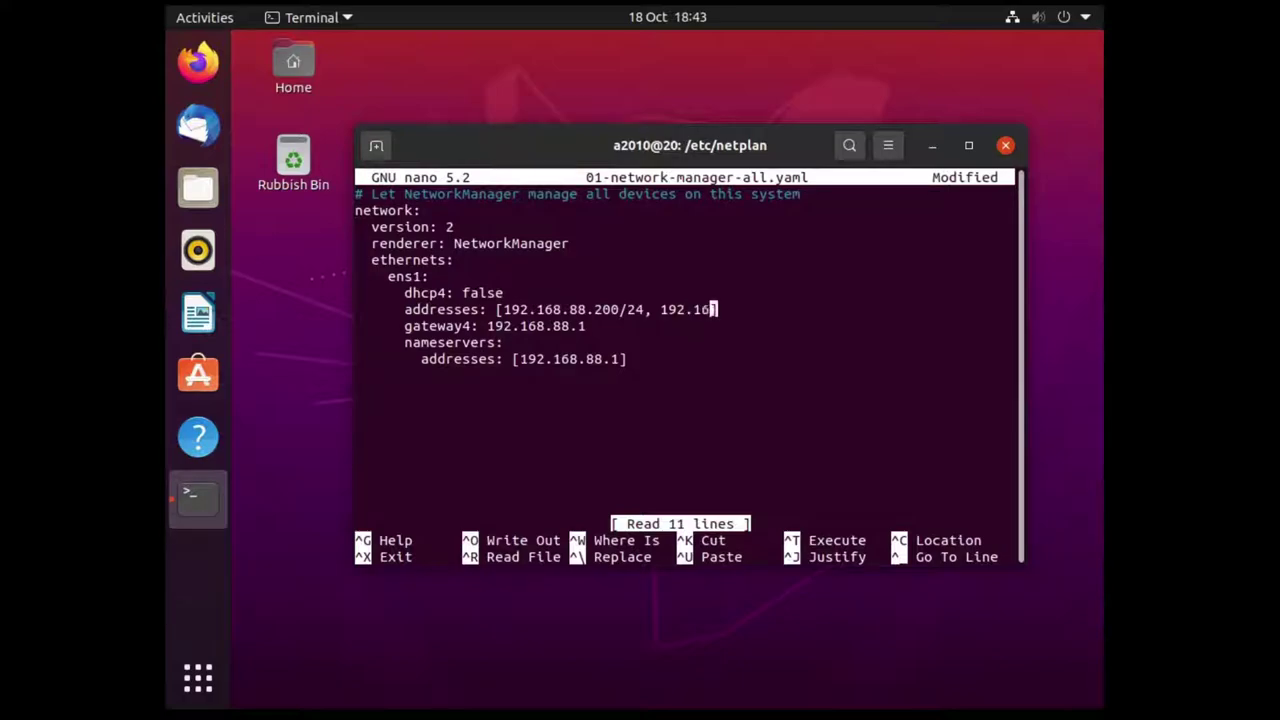
type("88.201")
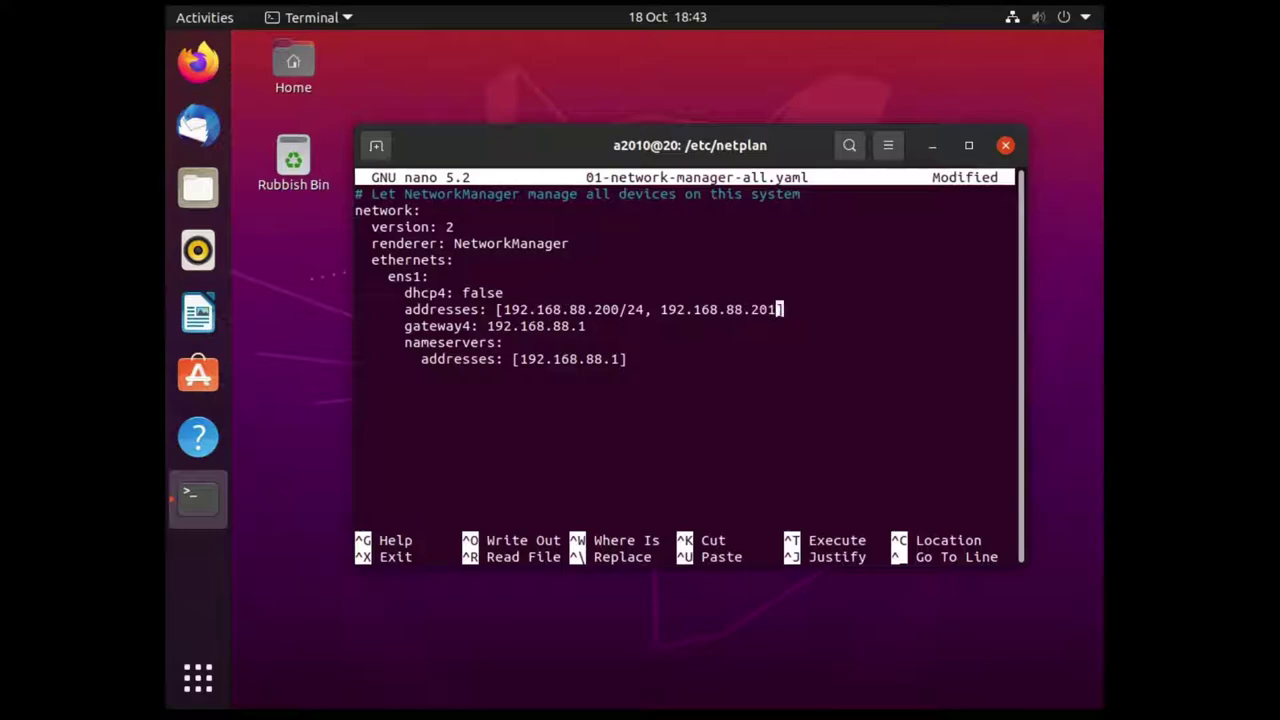
left_click(598, 326)
left_click(779, 309)
type("/24")
Add 8.8.8.8 and 1.1.1.1 after 192.168.88.1 in the nameservers addresses list
key("Down")
key("Down")
key("Down")
key("Left")
type(",8.8.")
type("8.8")
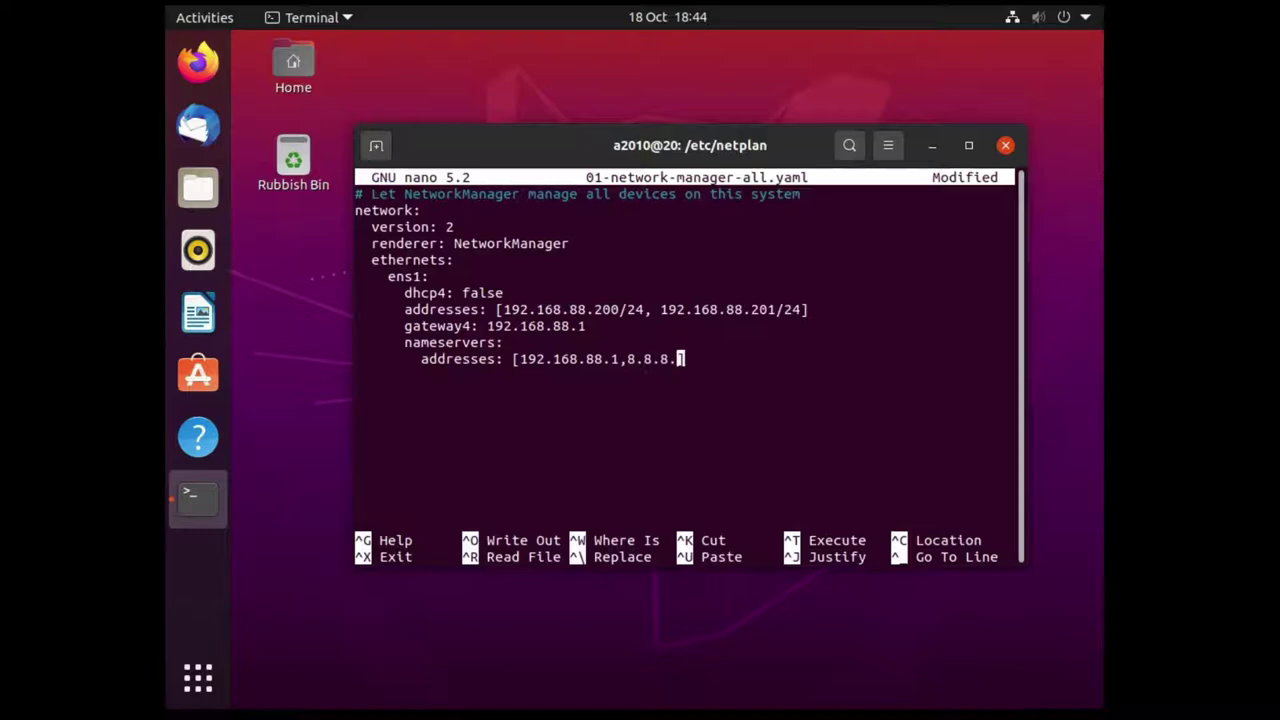
type(",1.1.1.1")
Save and close 01-network-manager-all.yaml, and apply the updated configuration with sudo netplan apply
key("ctrl+o")
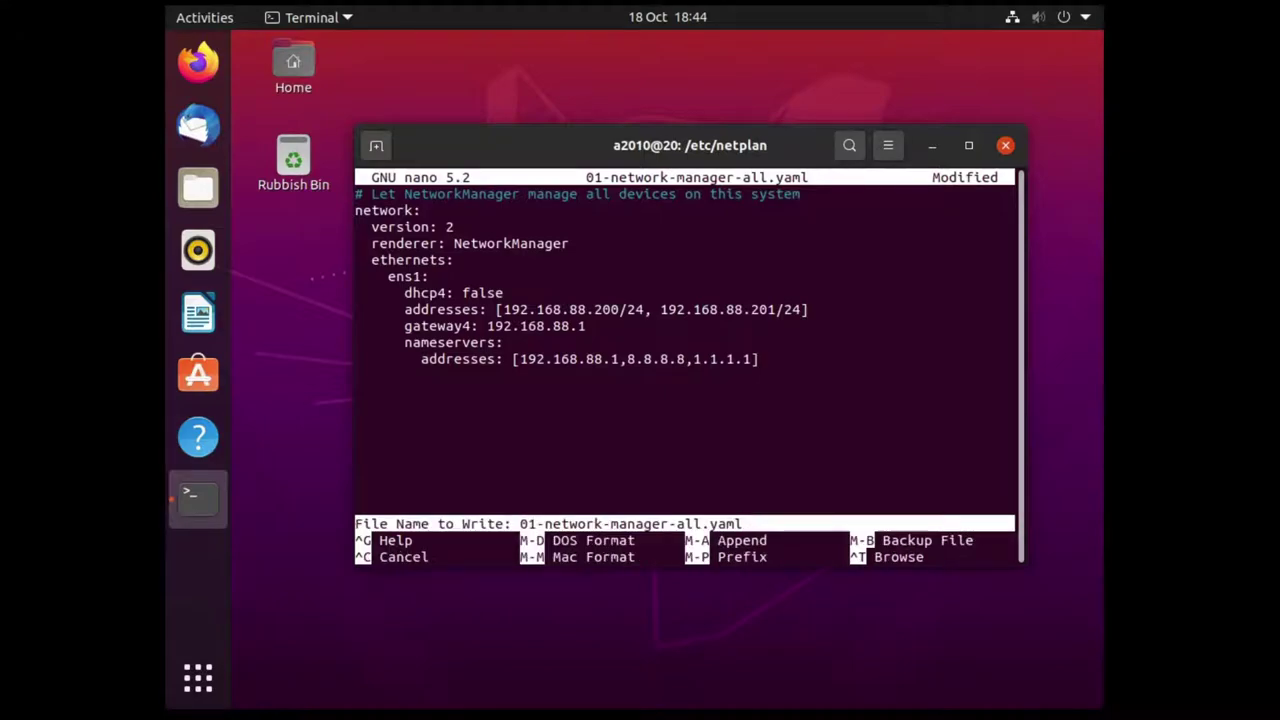
key("Return")
key("ctrl+x")
key("Up")
key("Up")
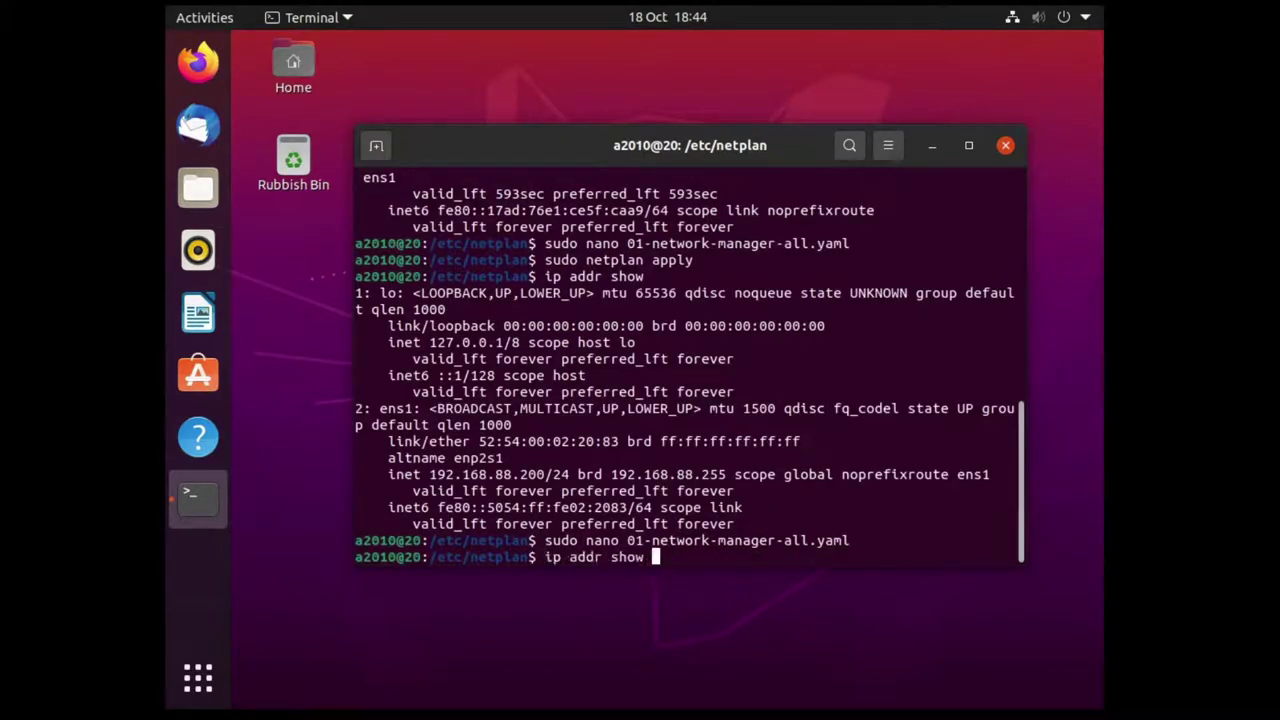
key("Up")
key("Return")
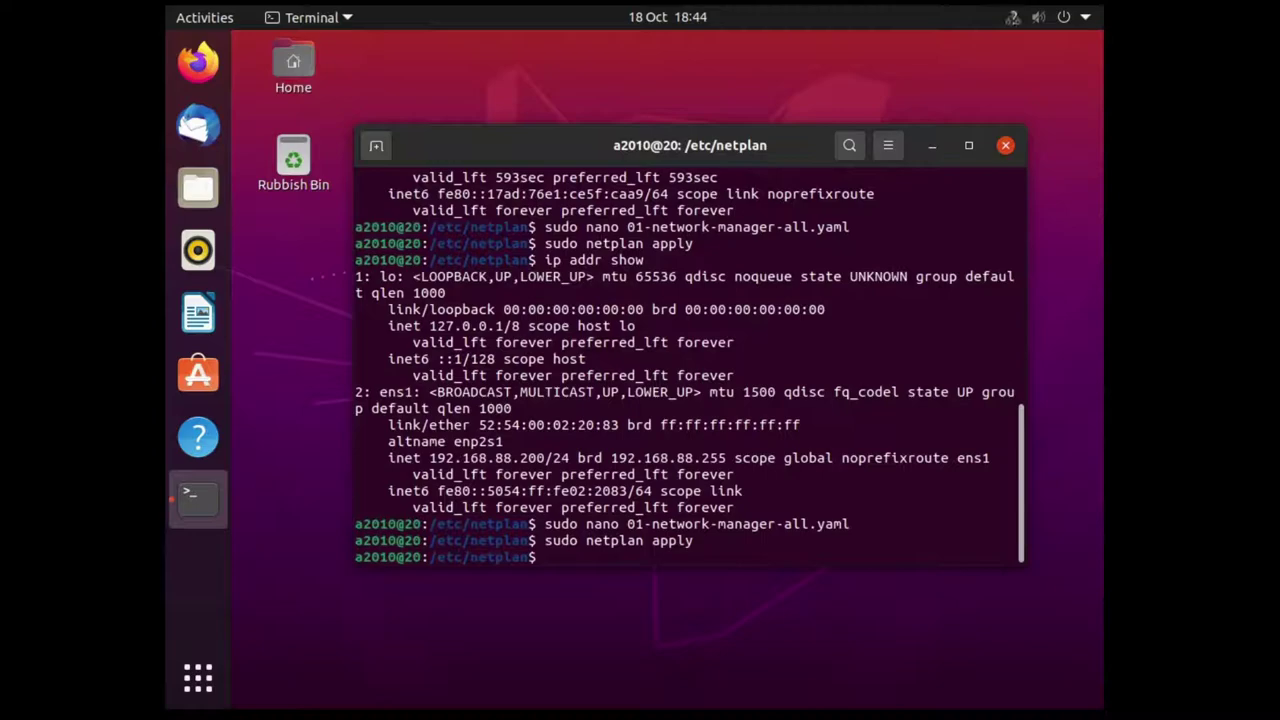
Run ip addr show again and check the inet addresses assigned to the ens1 interface
key("Up")
key("Up")
key("Down")
key("Up")
key("Up")
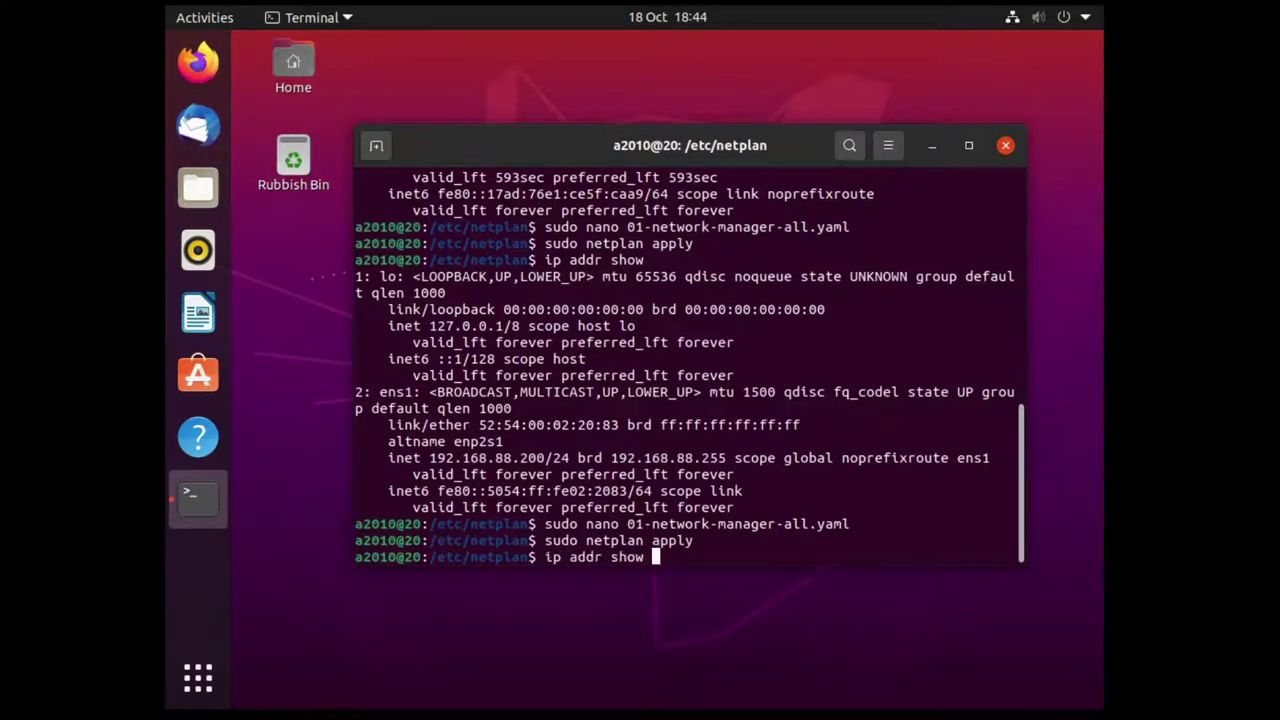
key("Return")
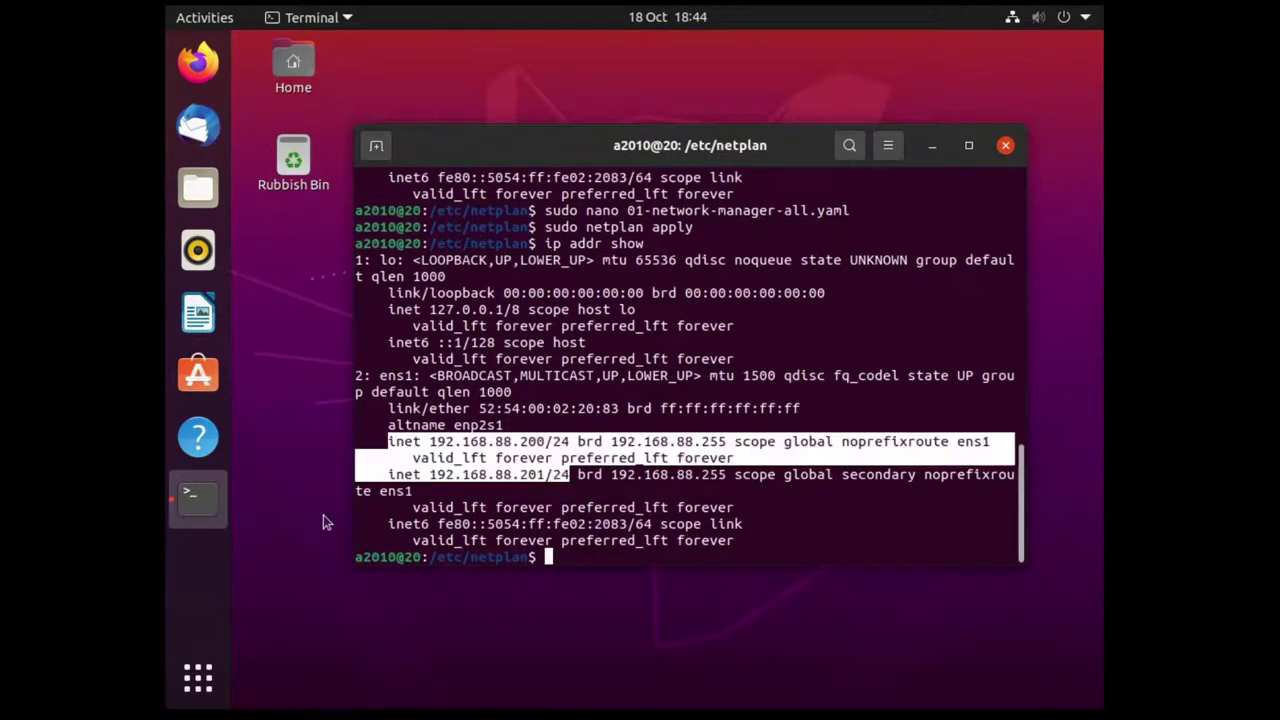
left_click_drag(388, 441, 569, 474)
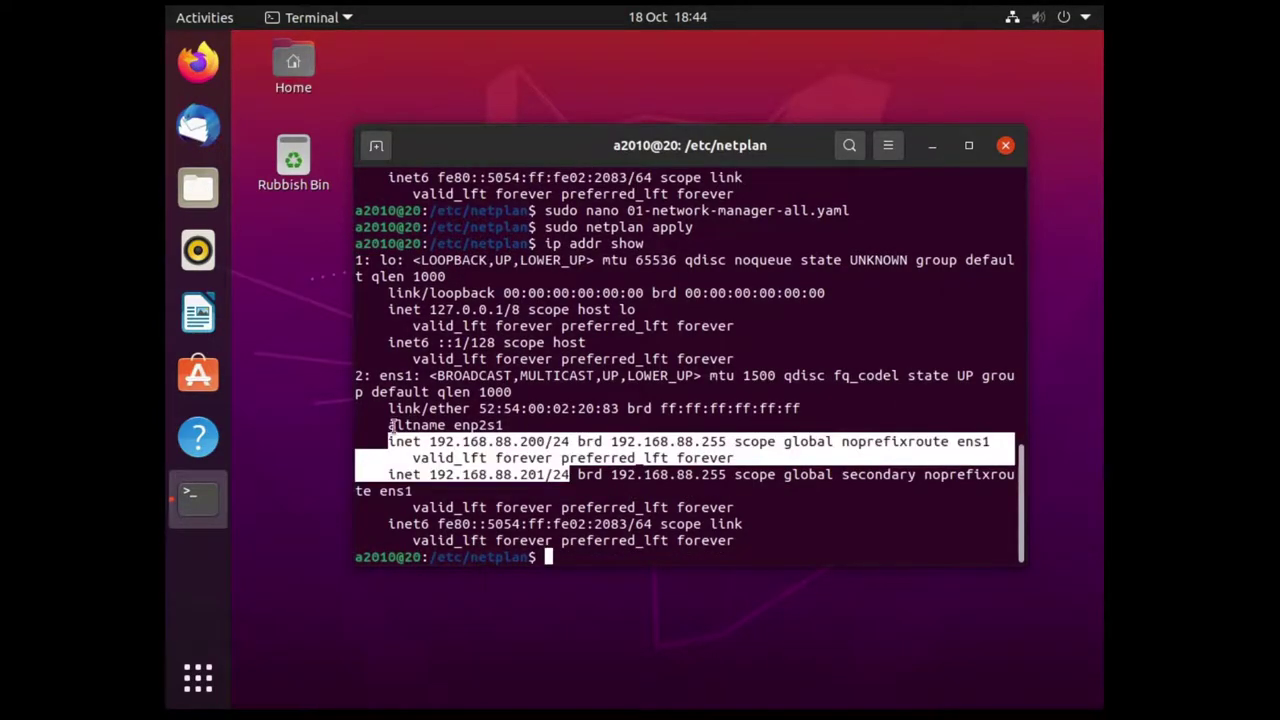
left_click(550, 448)
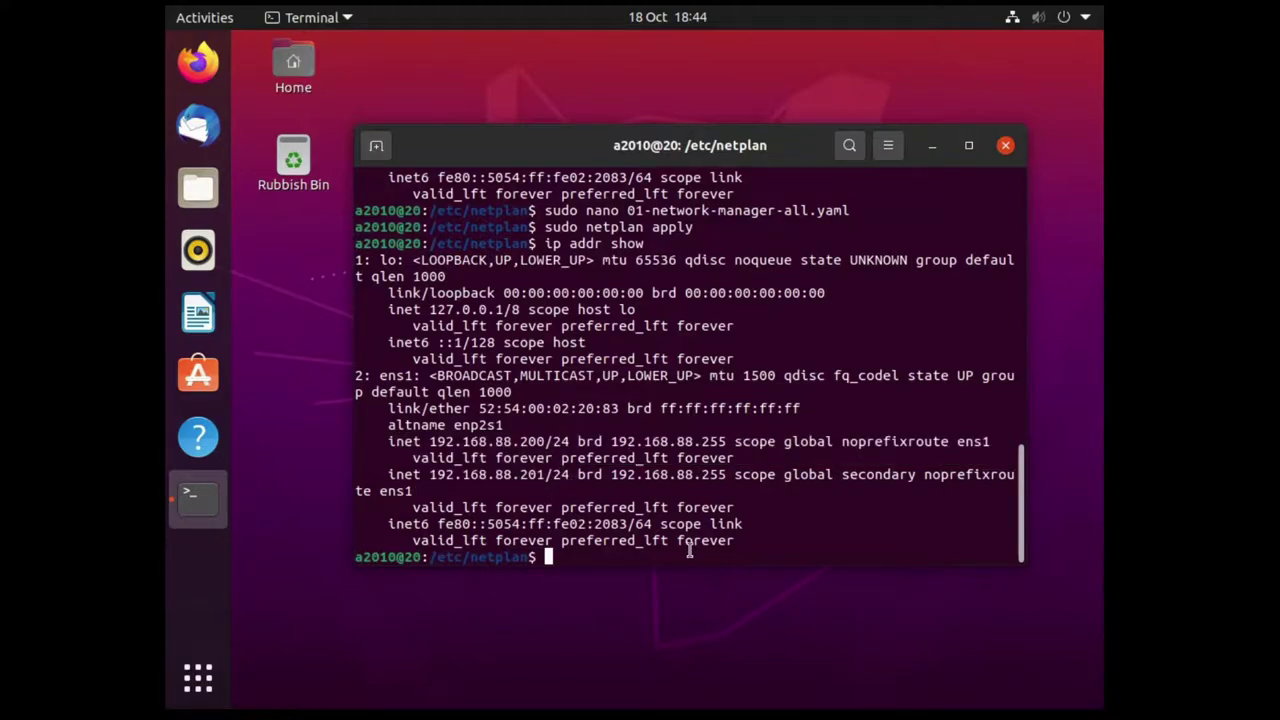